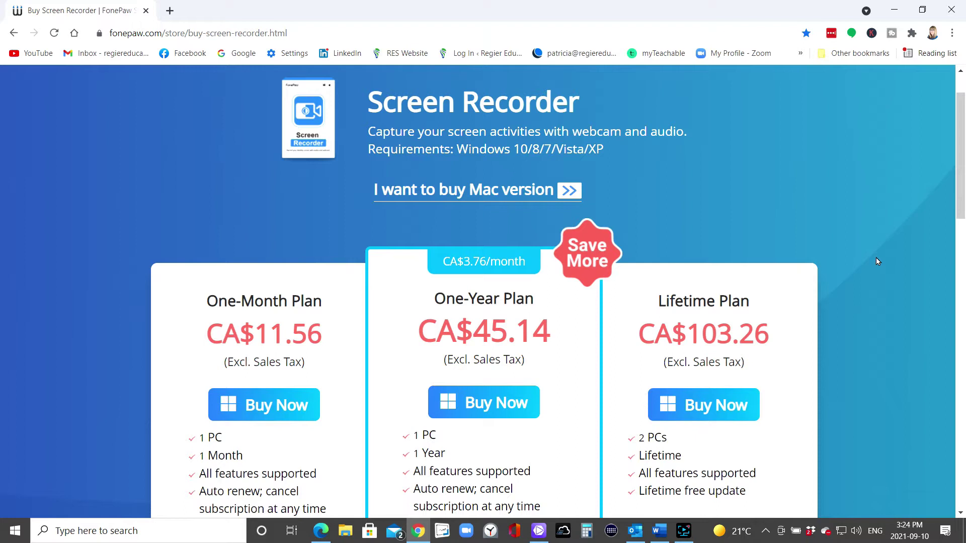
Find the pricing plans in the FonePaw store and buy the CA$11.56 One-Month Plan
scroll(865, 264, down, 1)
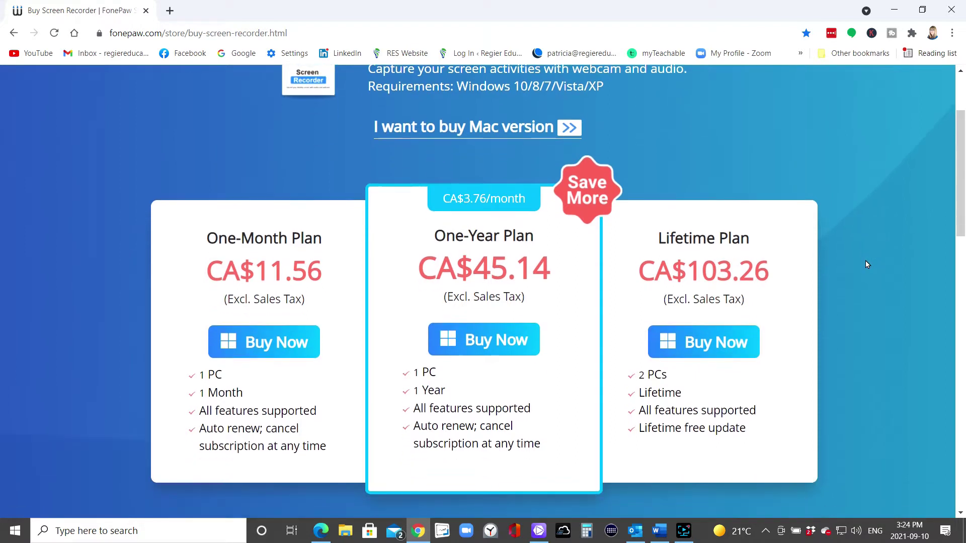
scroll(865, 265, up, 1)
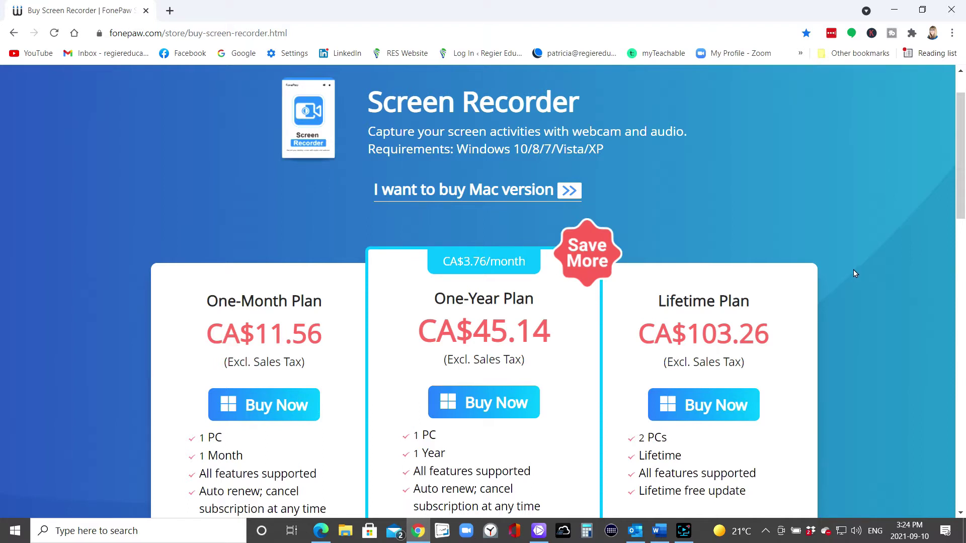
scroll(854, 273, down, 1)
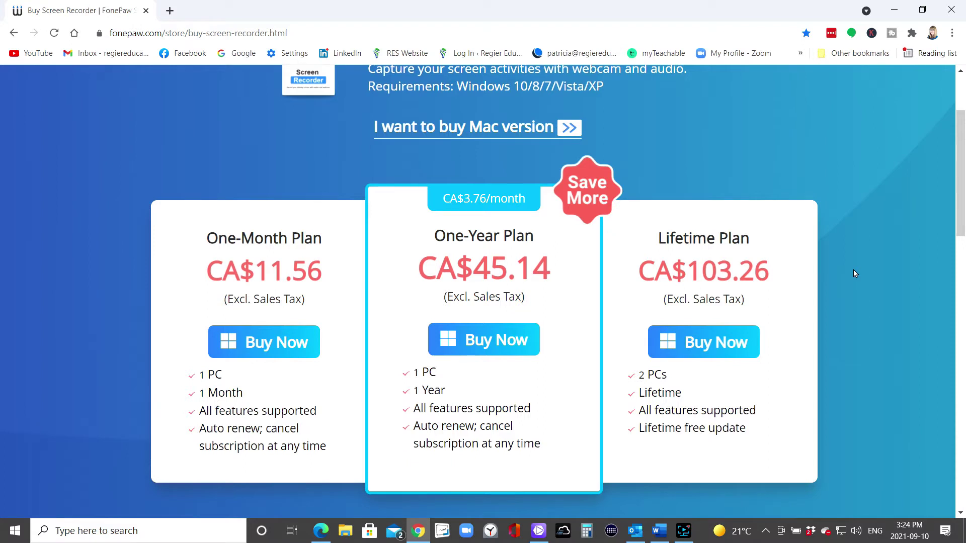
scroll(881, 301, up, 2)
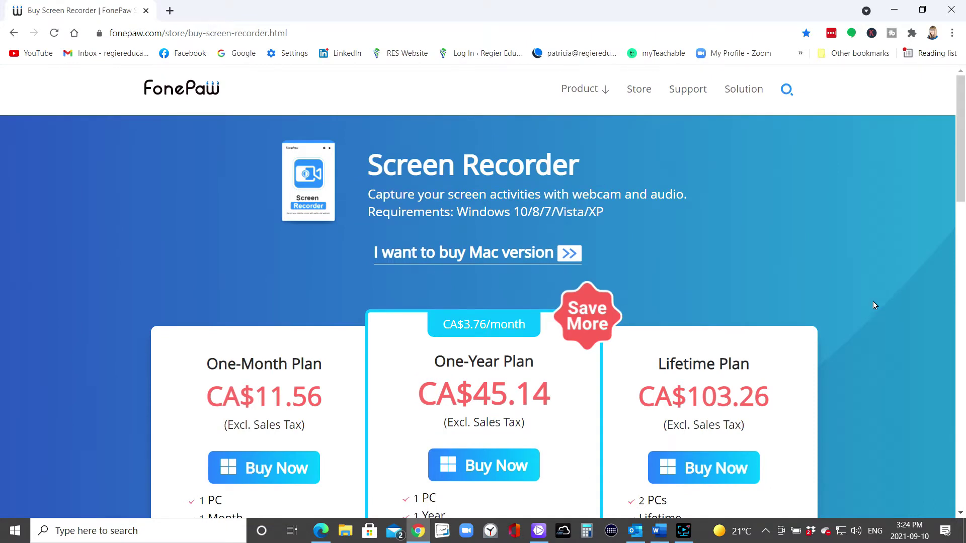
scroll(871, 302, down, 2)
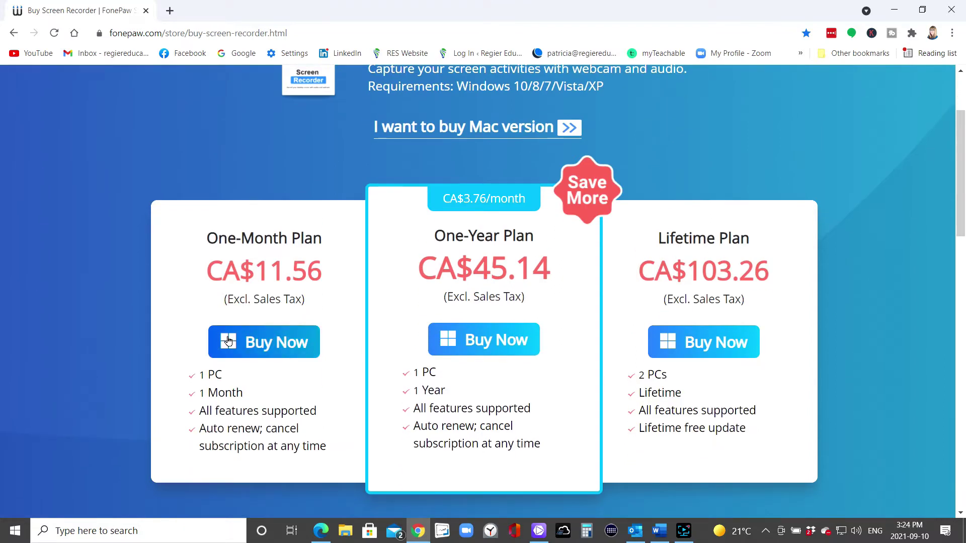
click(267, 345)
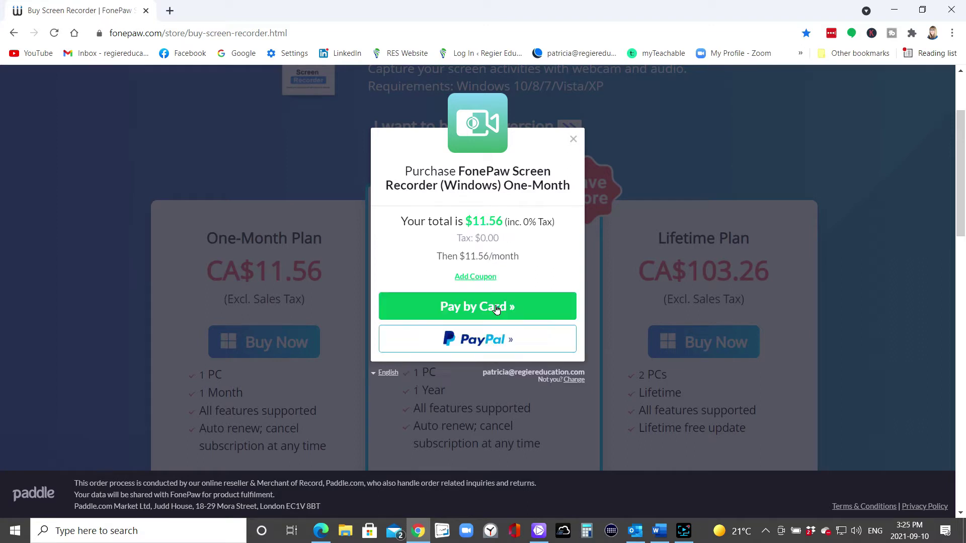
Choose card payment in the Paddle checkout
click(491, 308)
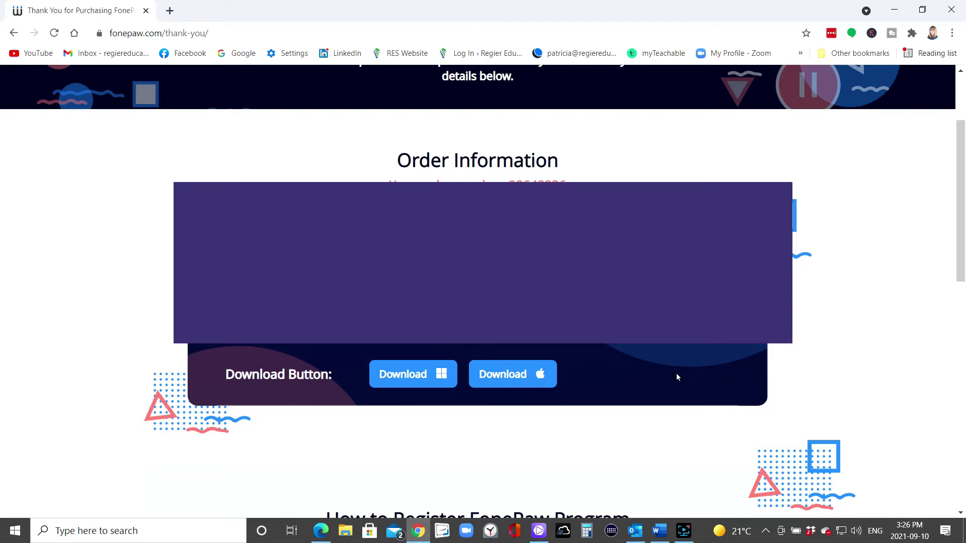
Download and install screen-recorder.exe, launch FonePaw Screen Recorder, and dismiss the trial notice
click(408, 378)
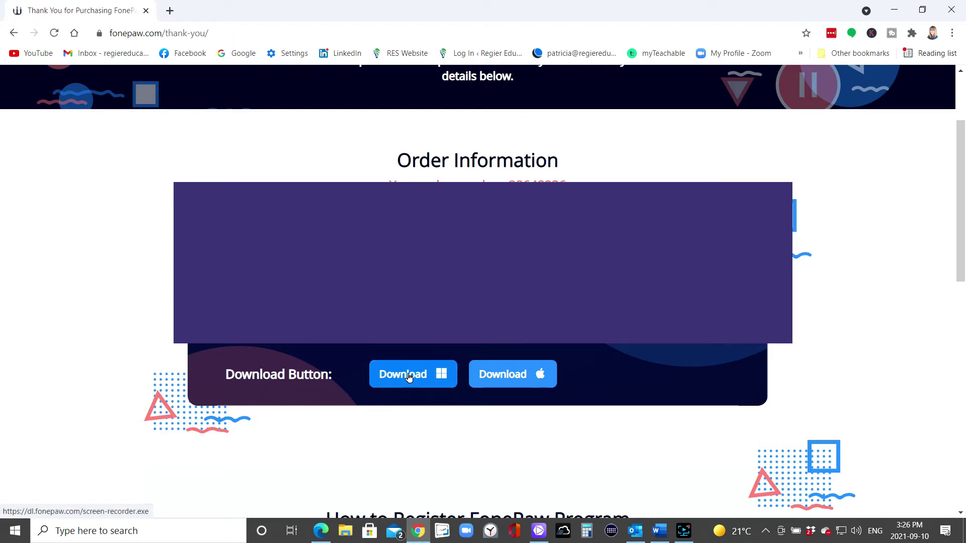
click(134, 500)
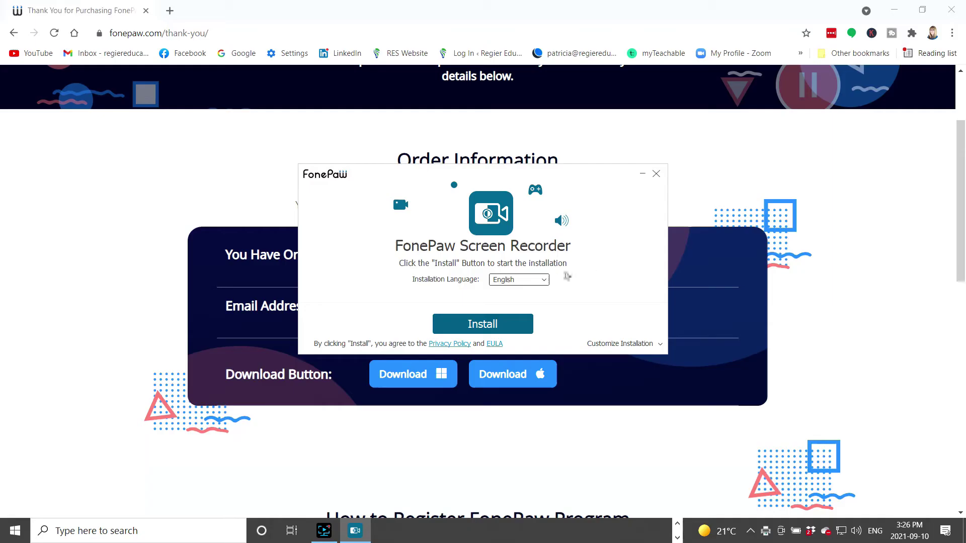
click(479, 327)
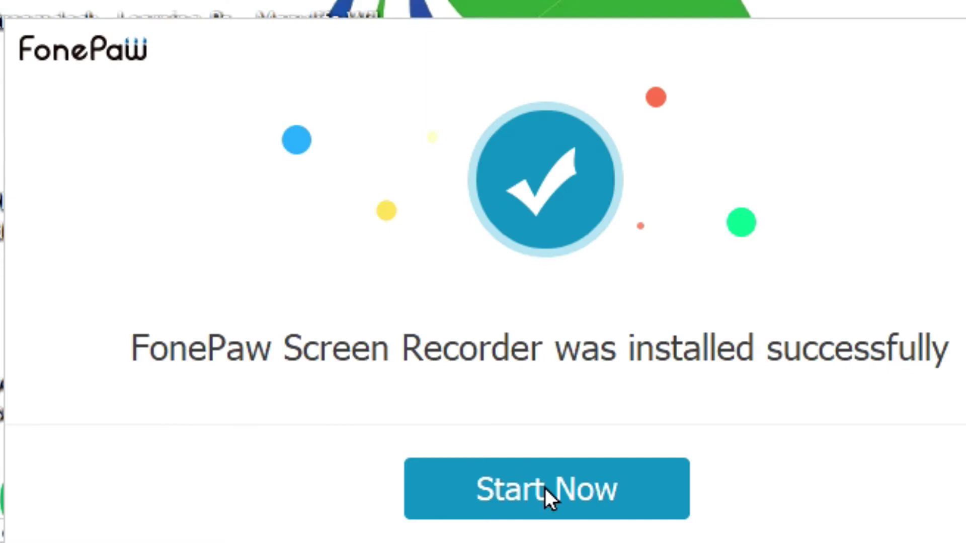
click(483, 332)
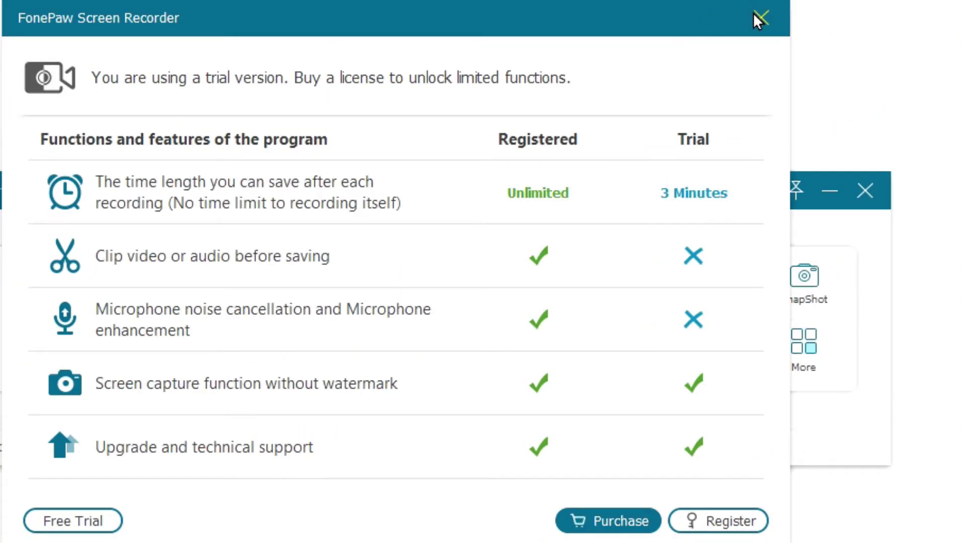
click(756, 16)
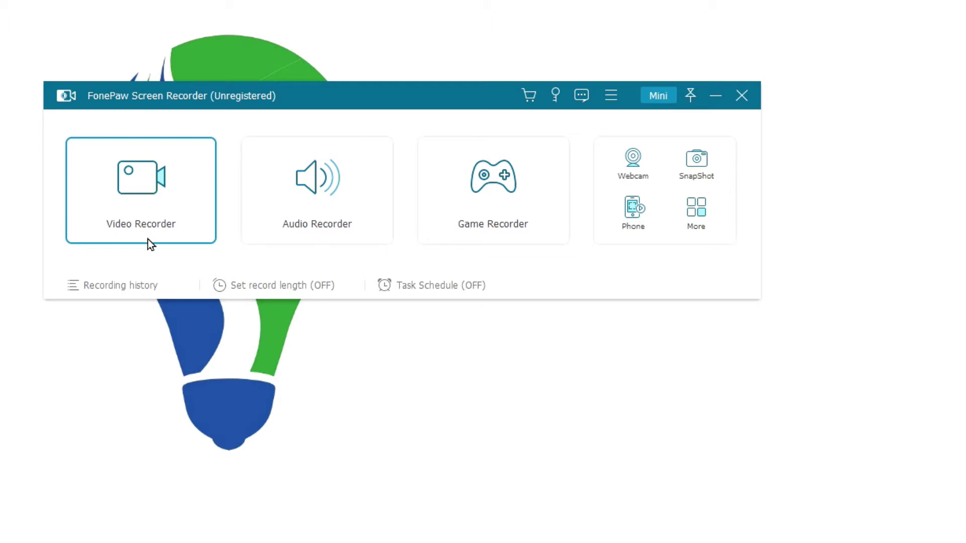
Open the Video Recorder and set the capture area to Full 1920x1080
click(149, 188)
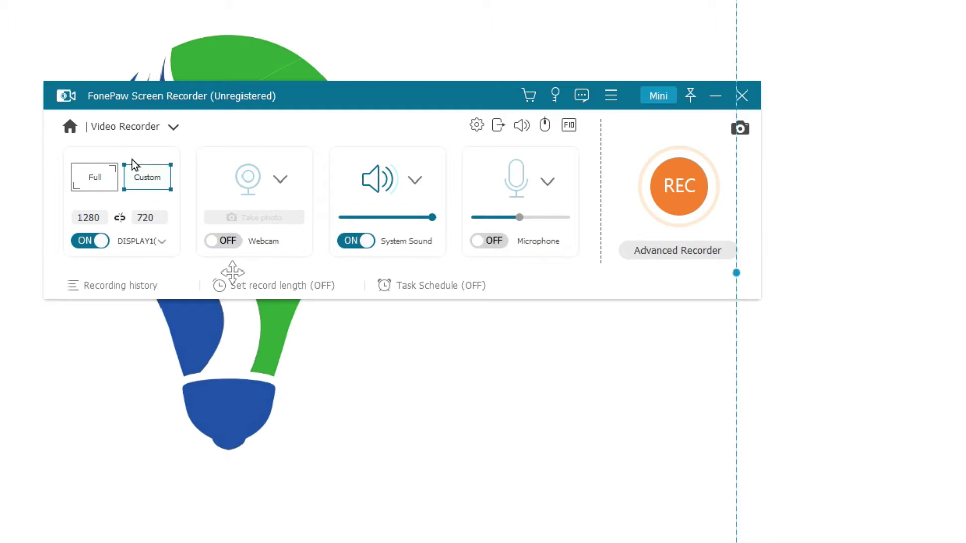
click(100, 179)
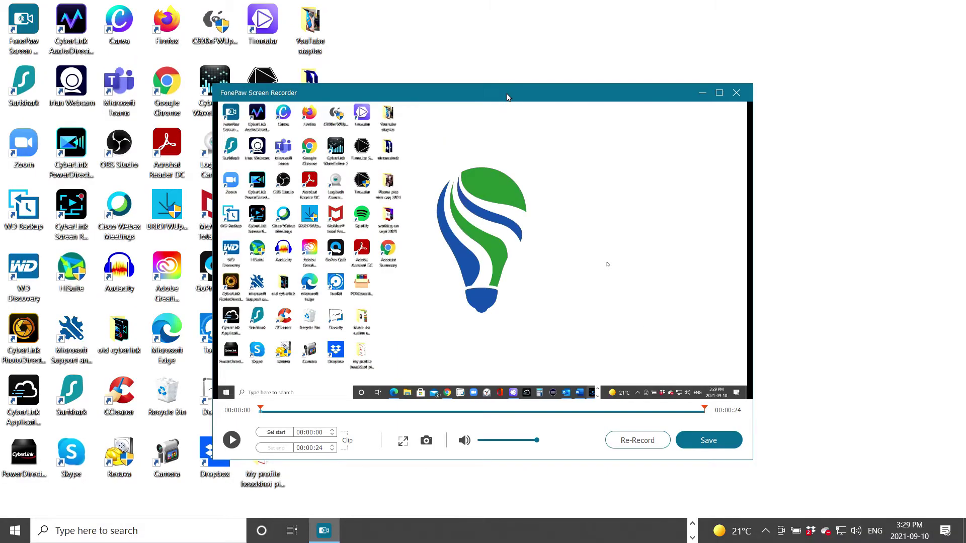
Save the clip as Video_21-09-10_15-30-07.mp4 in the default folder despite the trial limit
drag(511, 98, 652, 51)
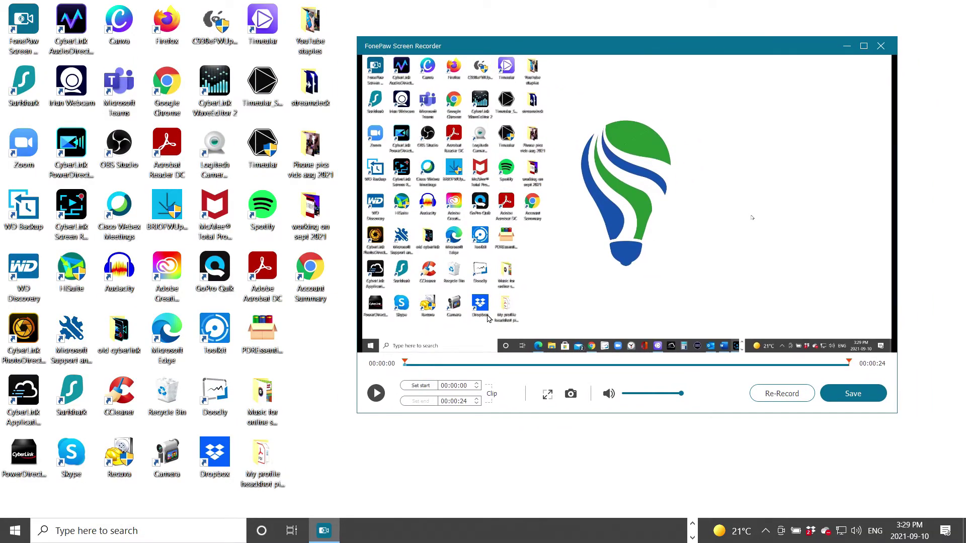
click(589, 363)
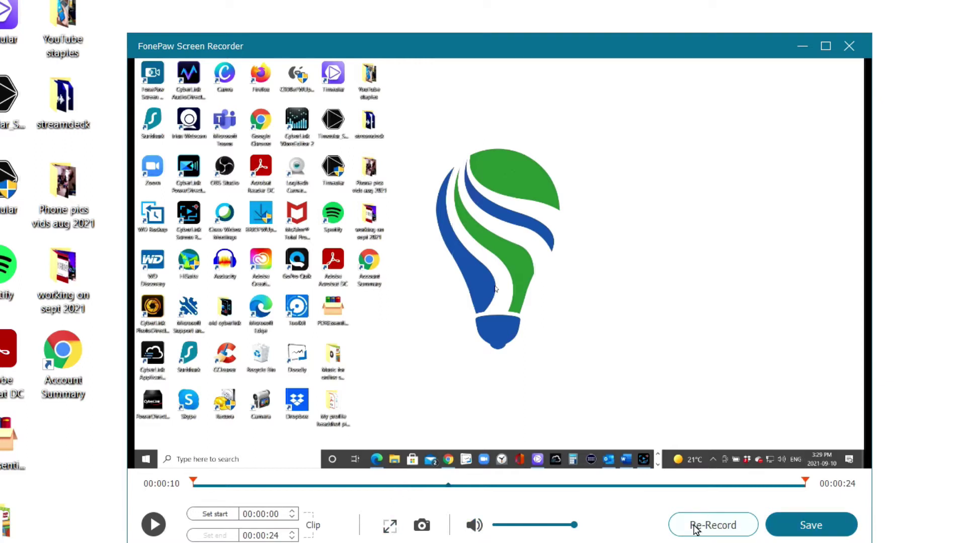
click(813, 526)
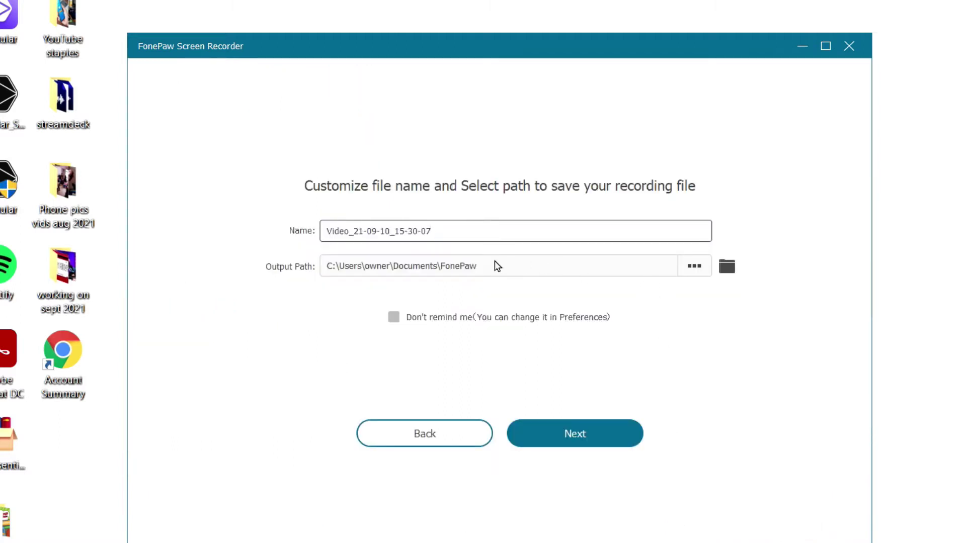
click(589, 434)
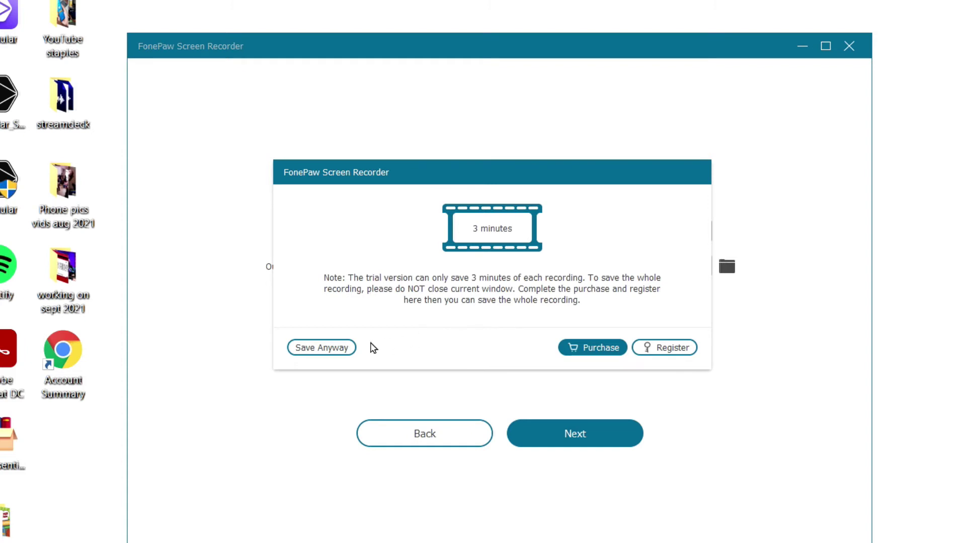
click(331, 347)
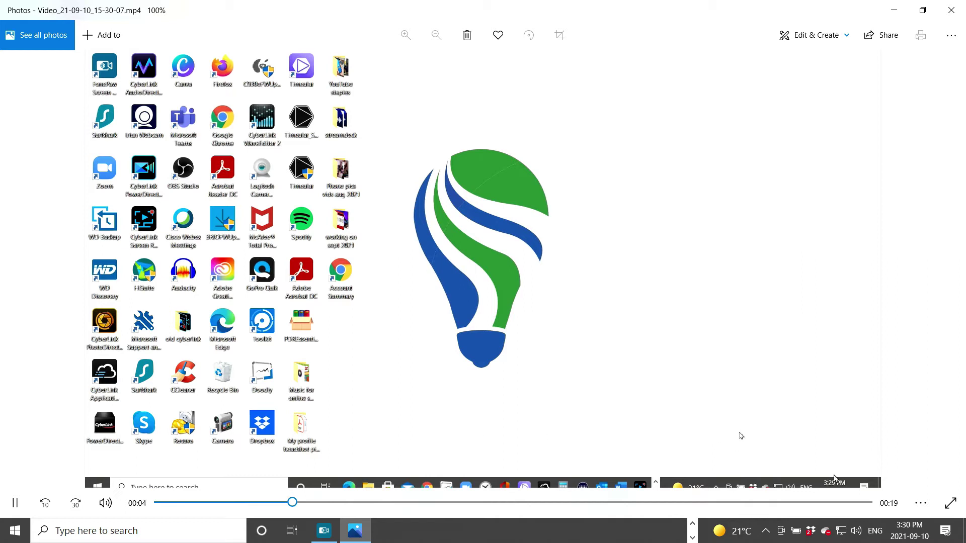
Play the video full screen, then shrink the Photos window toward the upper left
click(952, 505)
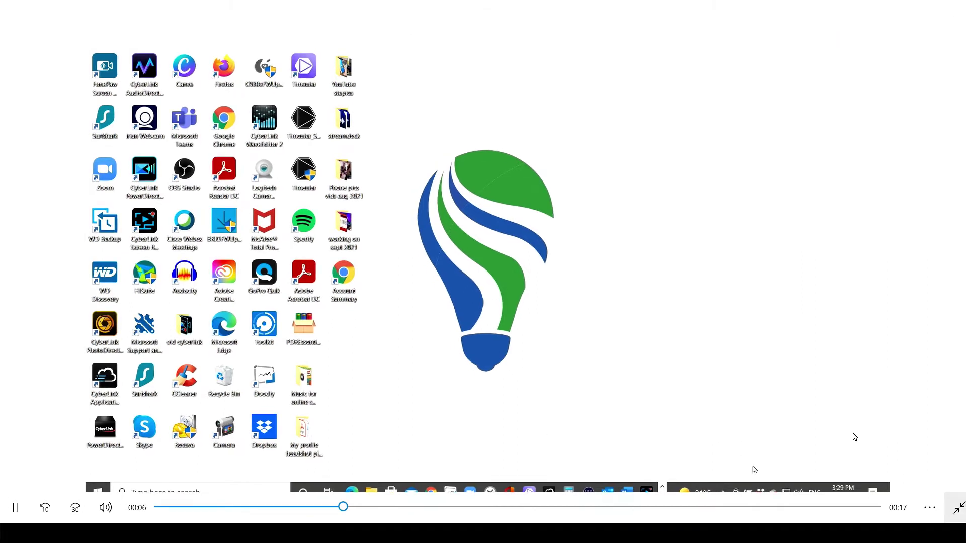
click(949, 529)
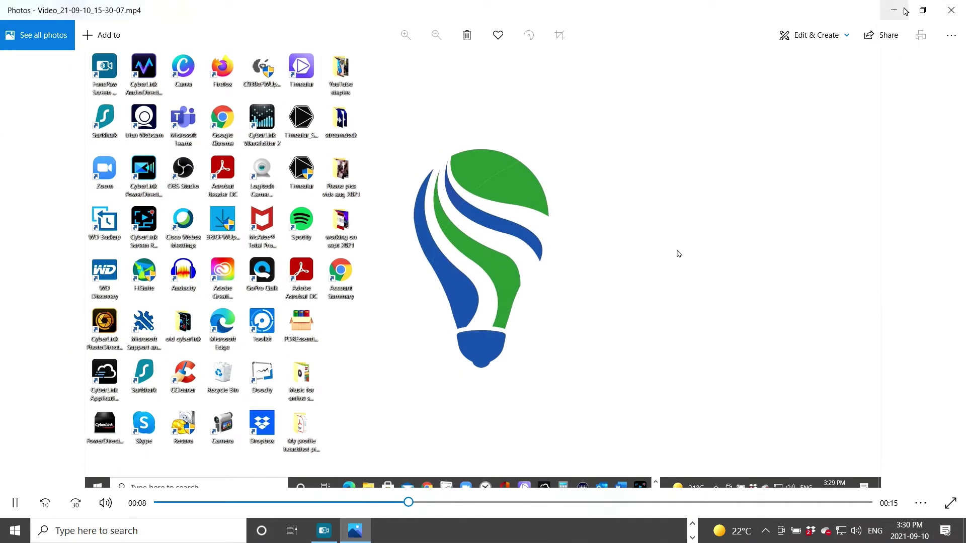
click(924, 11)
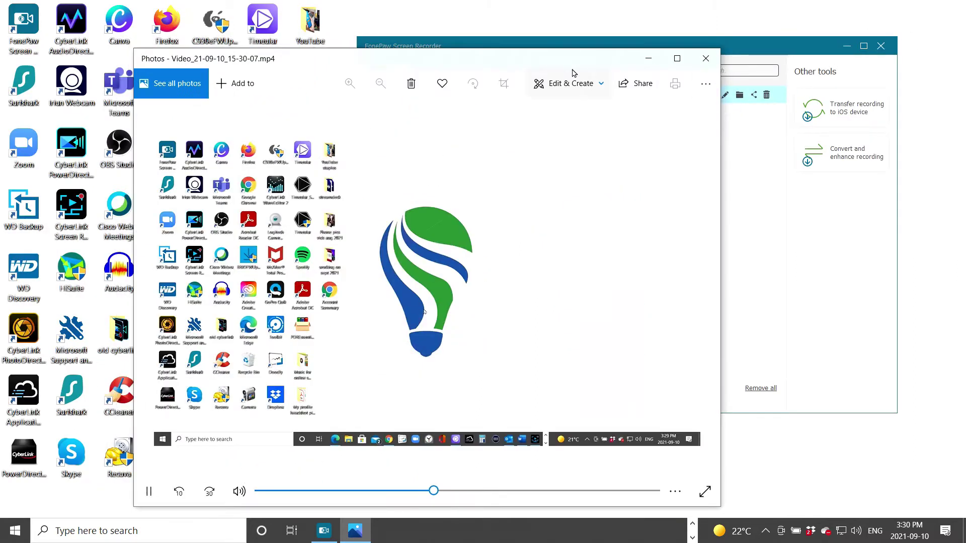
drag(524, 62, 432, 44)
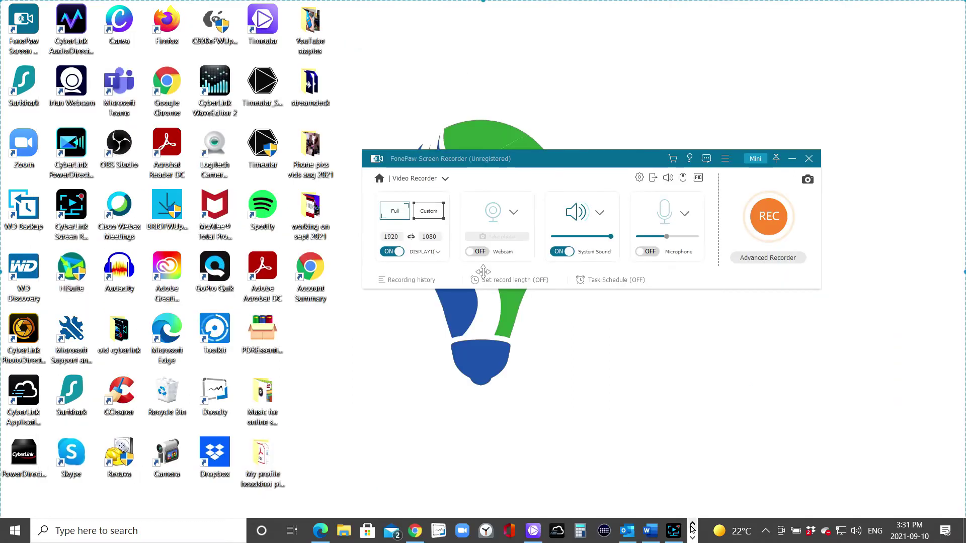
mouse_move(679, 534)
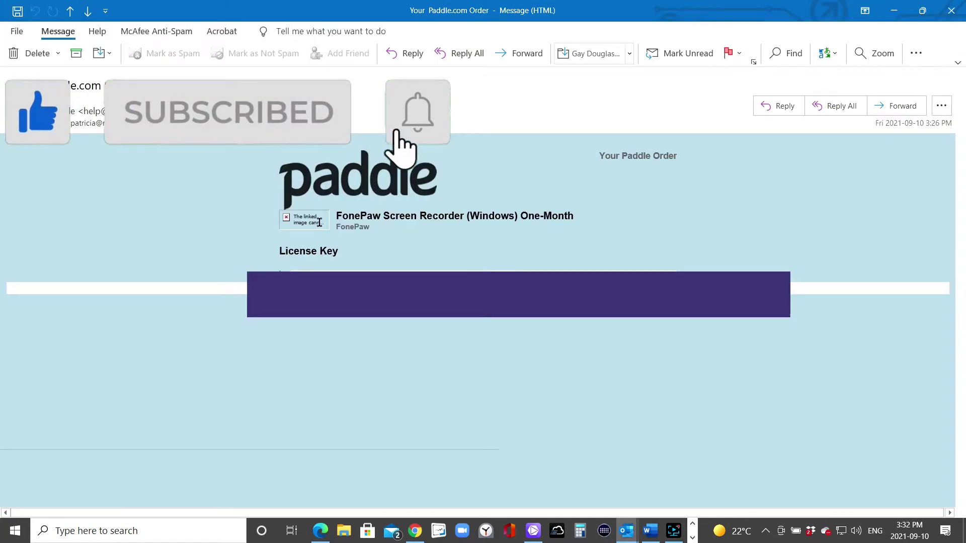
Copy the licence code from the Paddle order e-mail and close the message
right_click(319, 222)
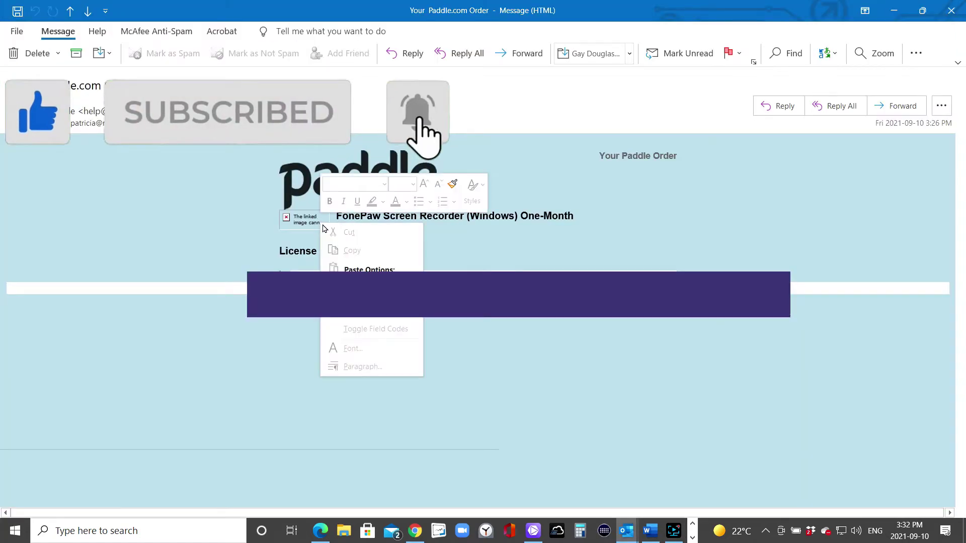
click(439, 391)
click(950, 10)
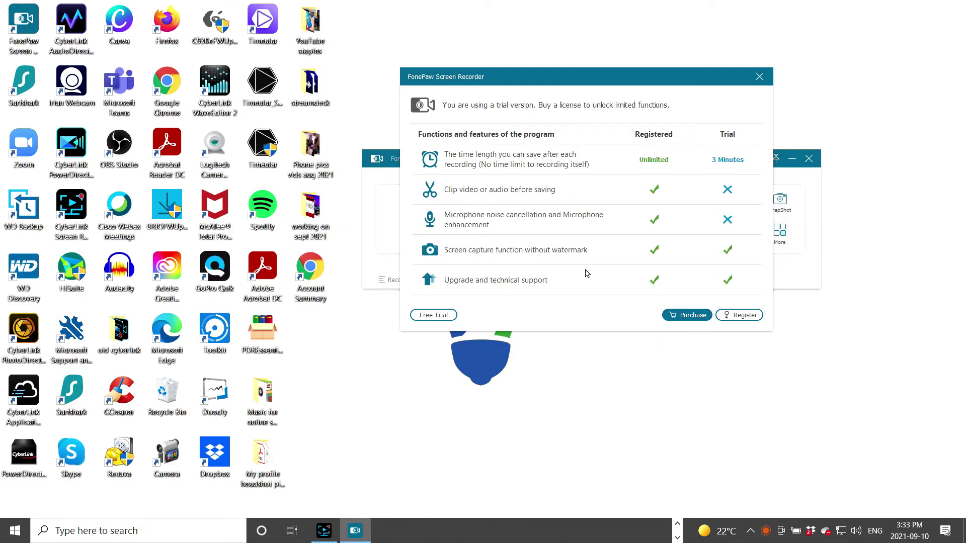
Register FonePaw with the purchase e-mail and pasted registration code, then confirm activation
click(755, 317)
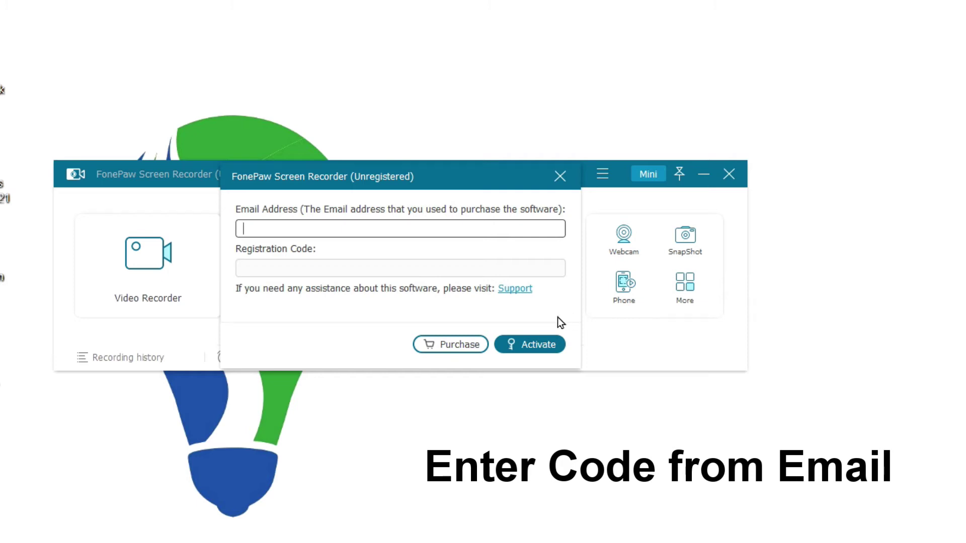
click(266, 227)
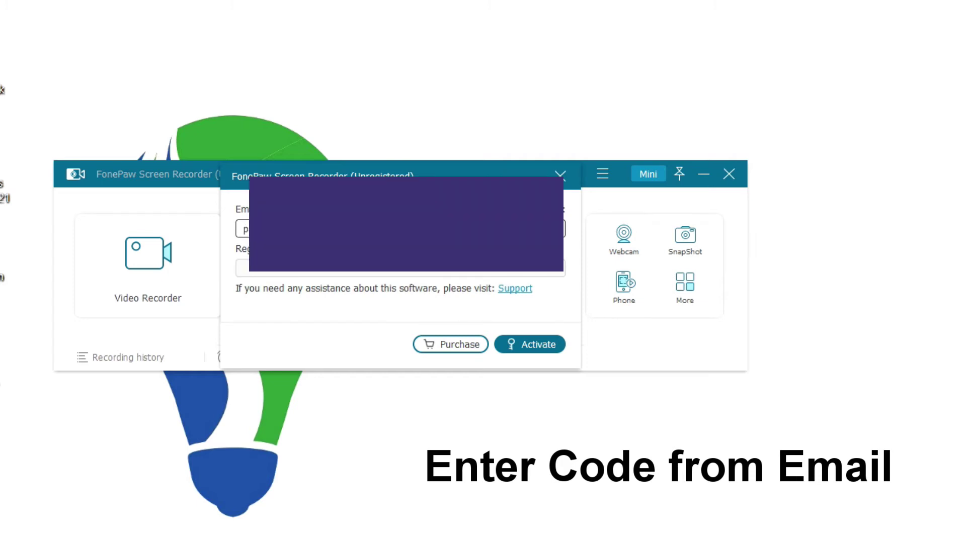
key(ctrl+v)
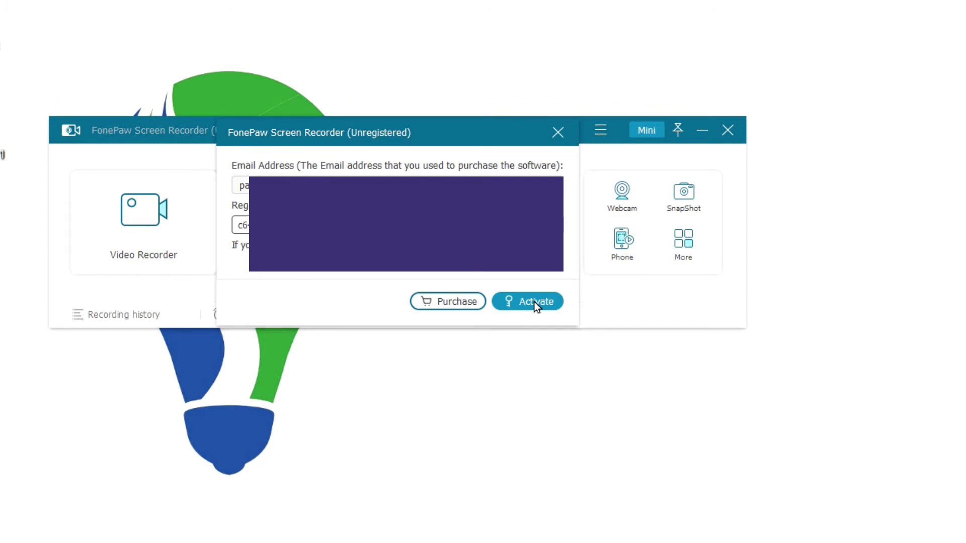
click(534, 303)
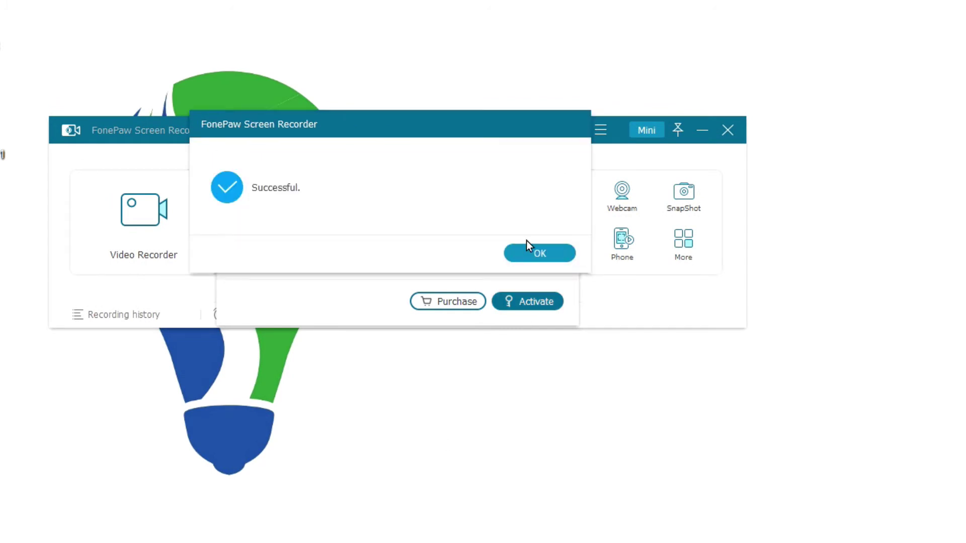
click(527, 252)
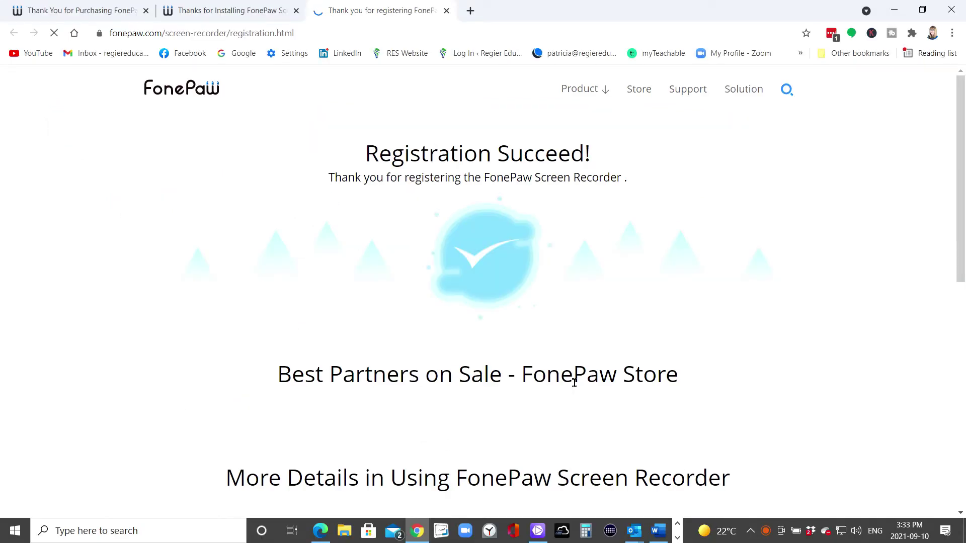
Look through the Registration Succeed page, then minimize Chrome
scroll(686, 278, down, 4)
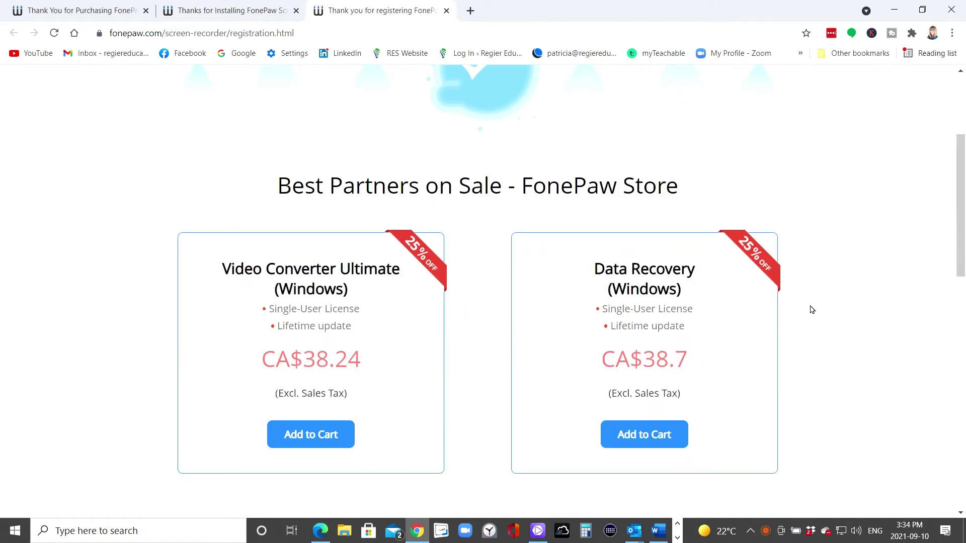
scroll(811, 309, down, 8)
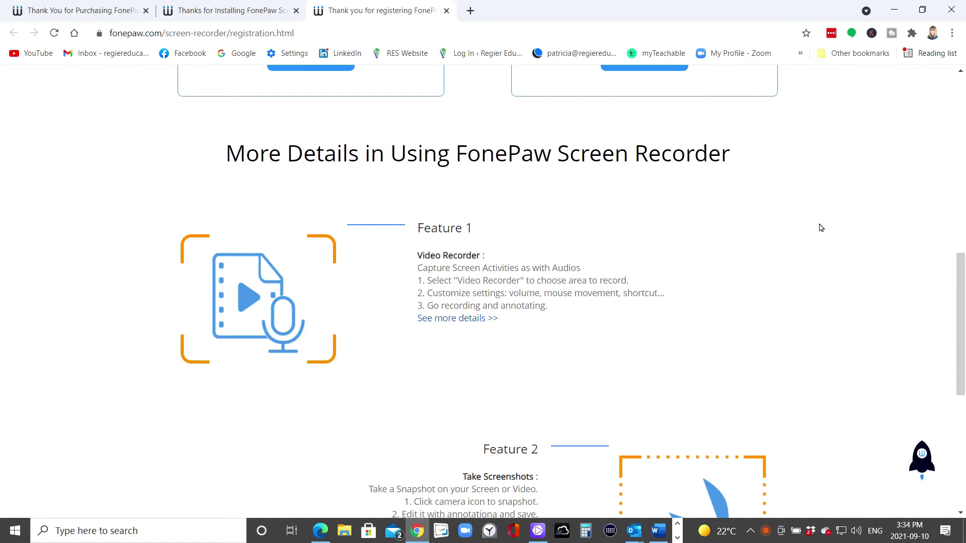
scroll(821, 226, down, 5)
scroll(829, 194, up, 3)
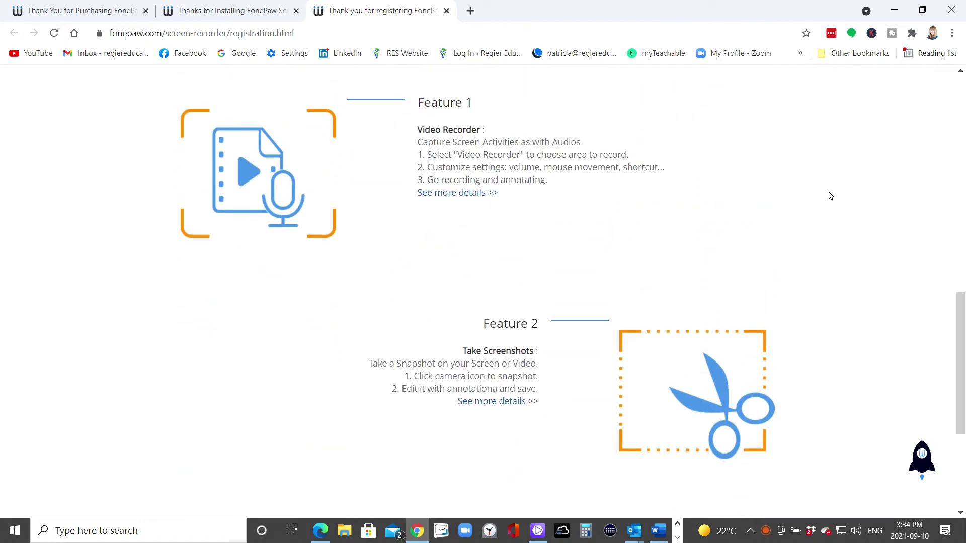
click(893, 10)
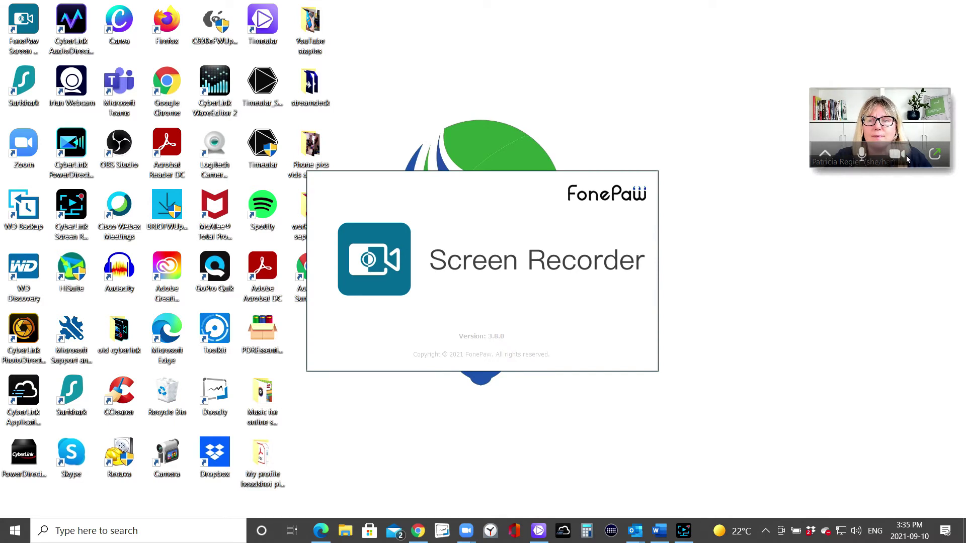
Expand the Zoom meeting, move FonePaw to the lower left, and open Video Recorder
click(935, 154)
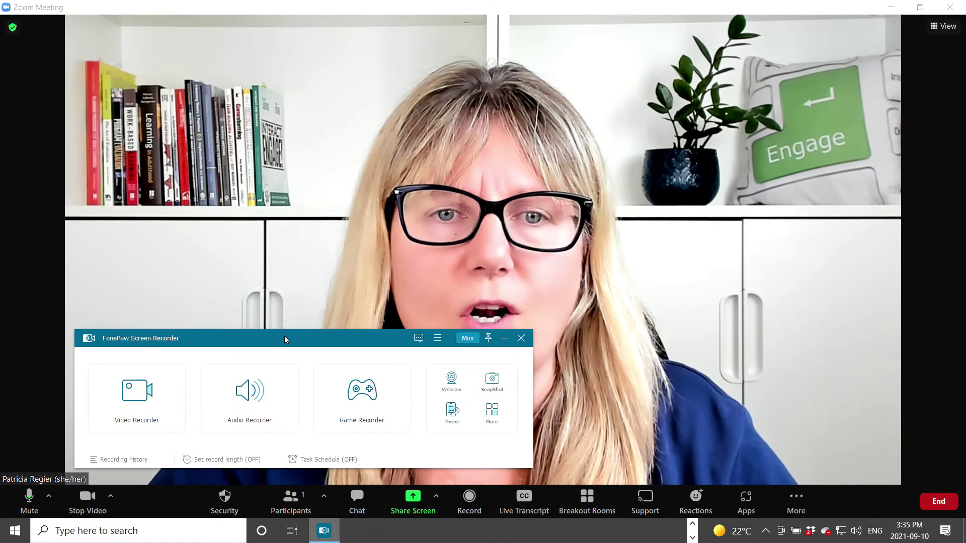
drag(285, 337, 220, 346)
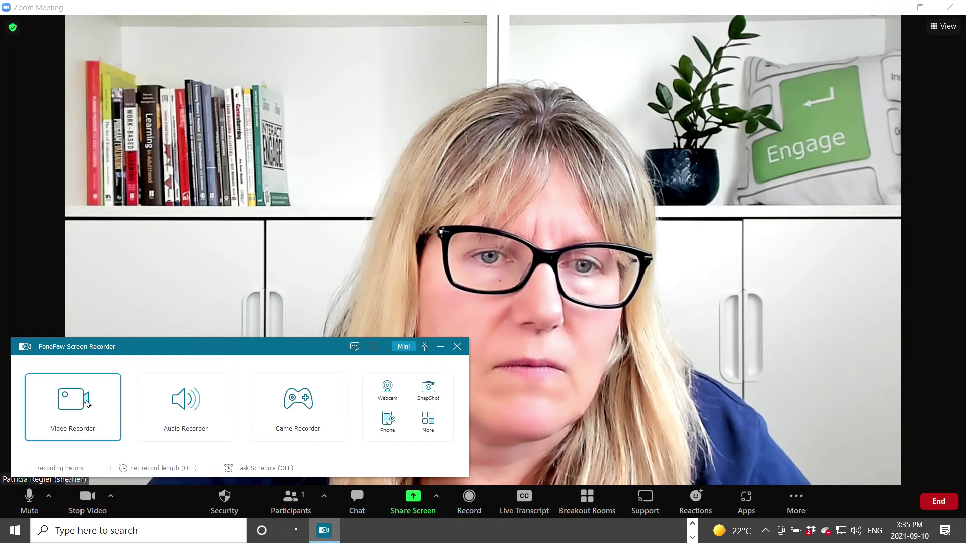
click(77, 401)
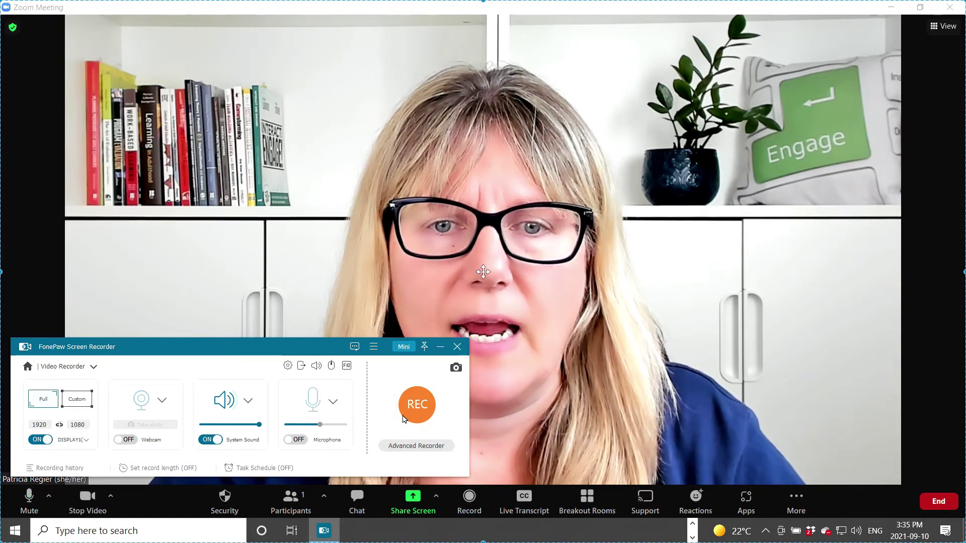
Record the Zoom meeting for 32 seconds, stopping with Ctrl+Alt+R to open the preview
click(419, 413)
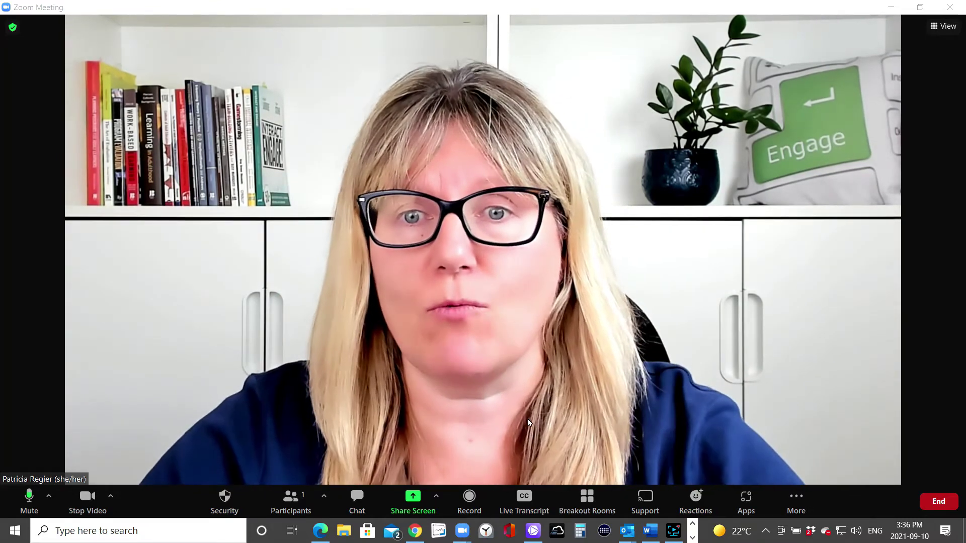
click(796, 534)
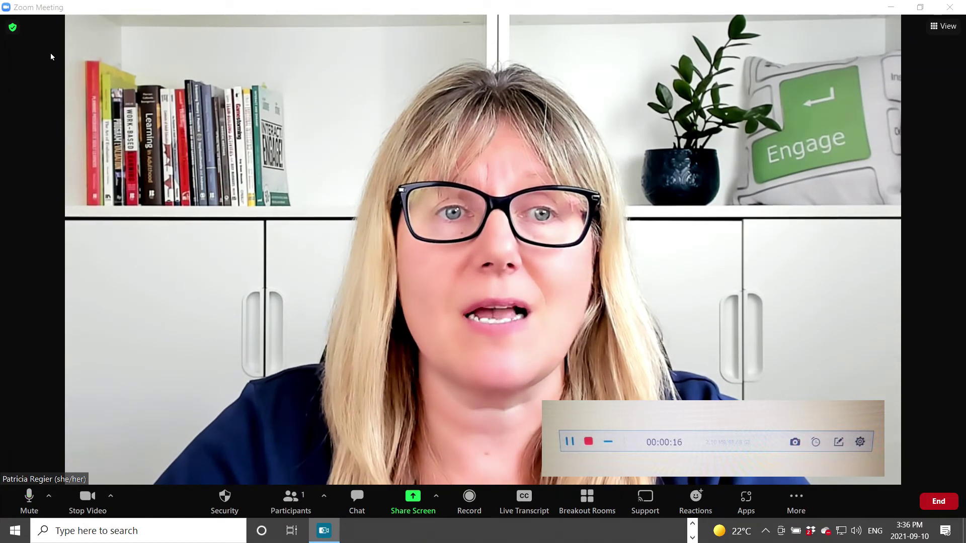
key(ctrl+alt+r)
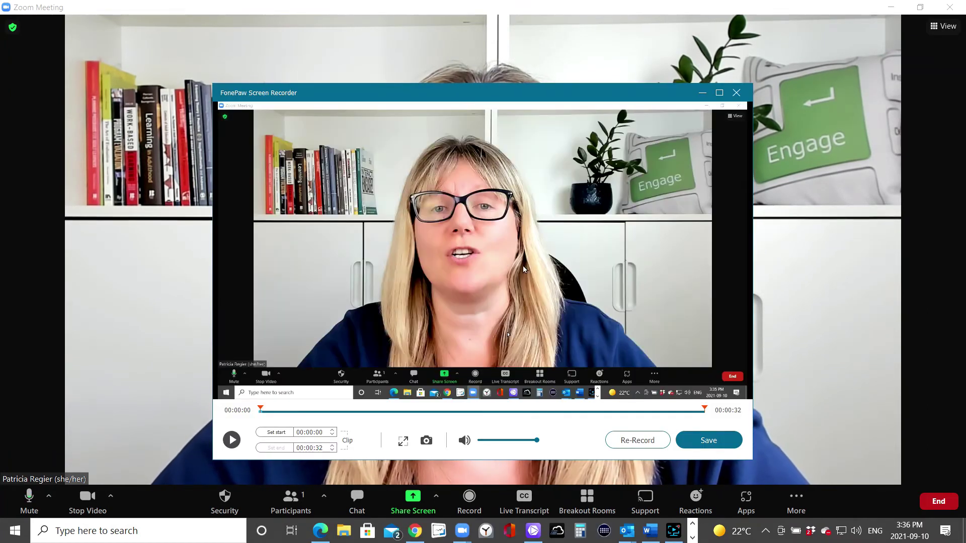
Play back the 32-second clip and save it as Video_21-09-10_15-36-56 in Documents\FonePaw
drag(563, 99, 430, 72)
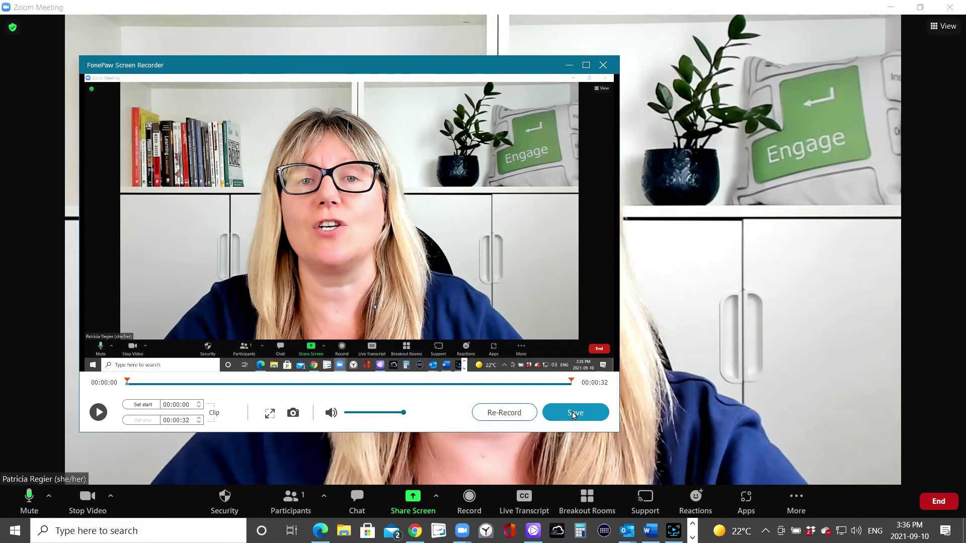
click(102, 417)
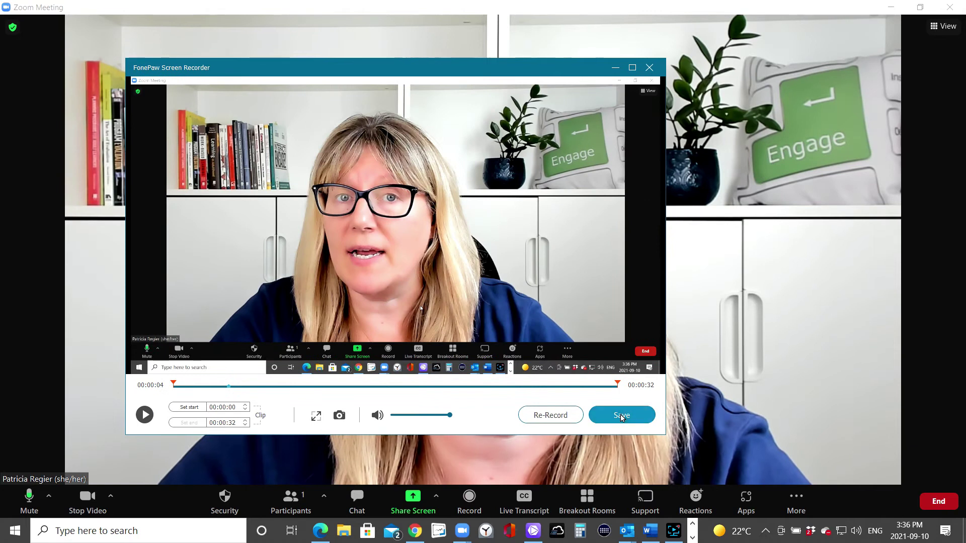
click(623, 417)
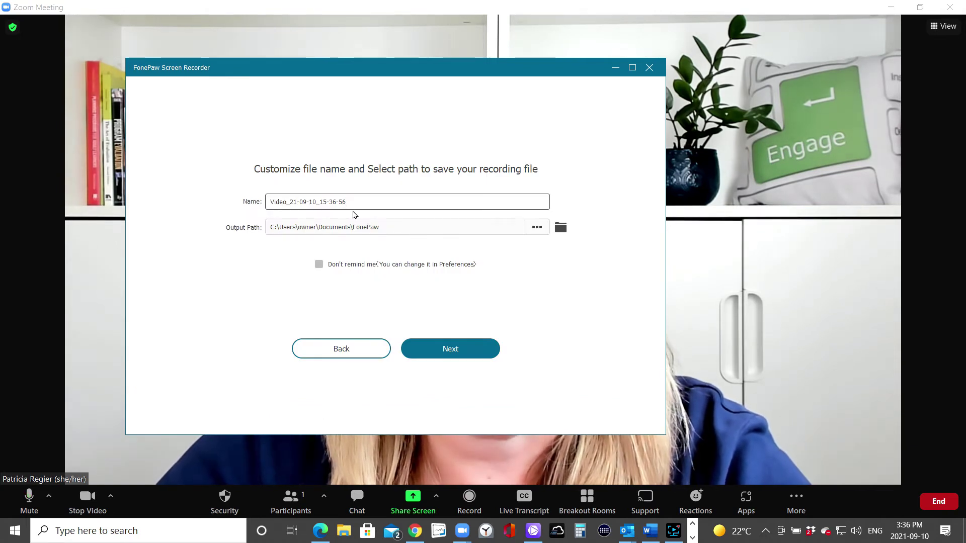
click(455, 352)
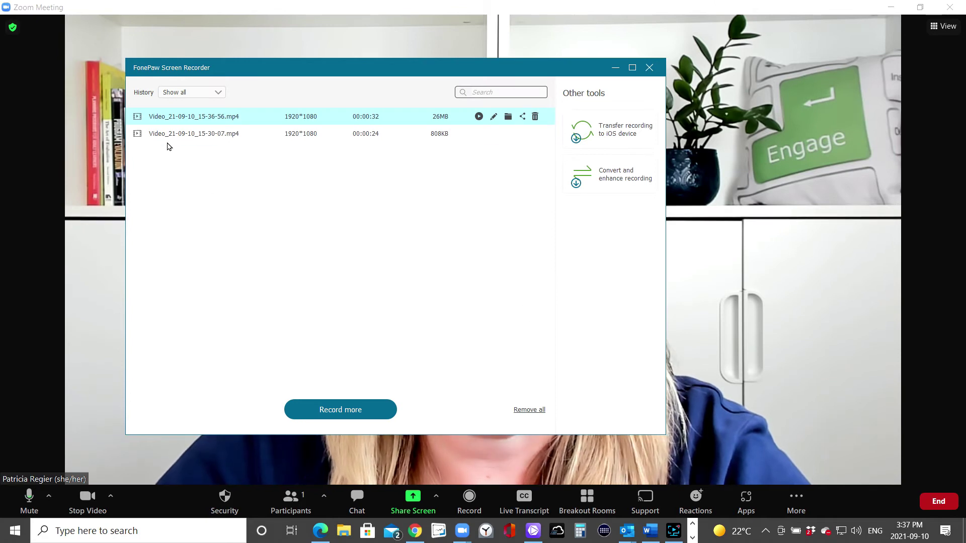
Play both saved recordings, including Video_21-09-10_15-36-56.mp4, in Photos, closing each, and return to recording
click(137, 135)
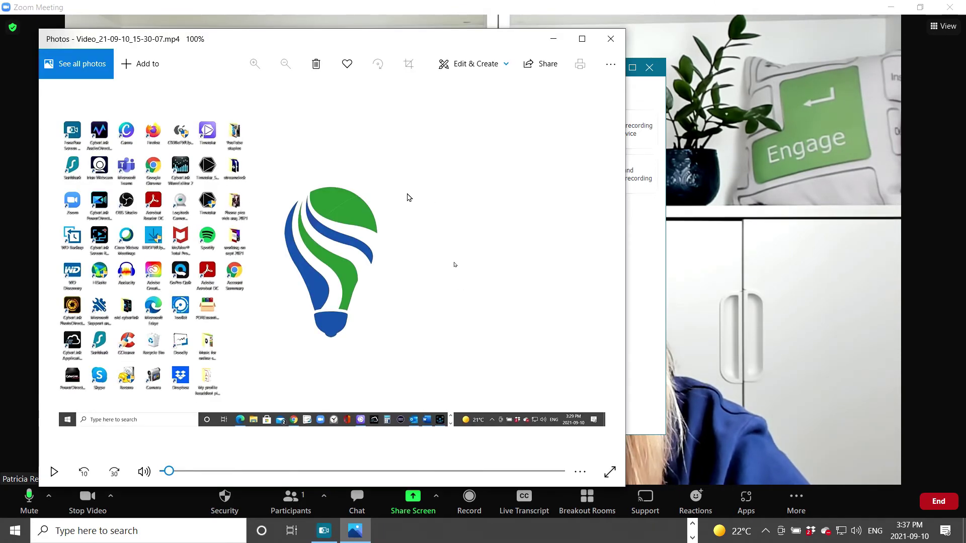
click(611, 38)
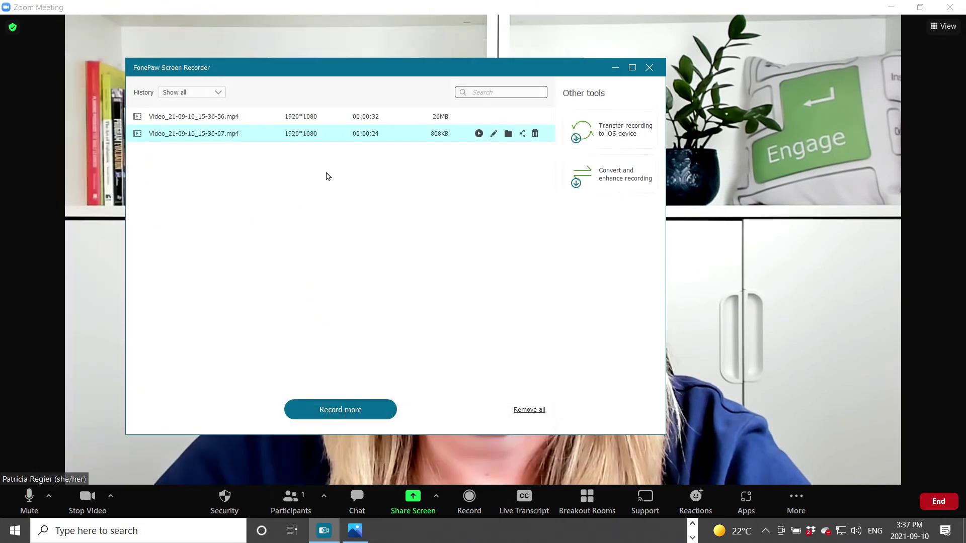
double_click(184, 133)
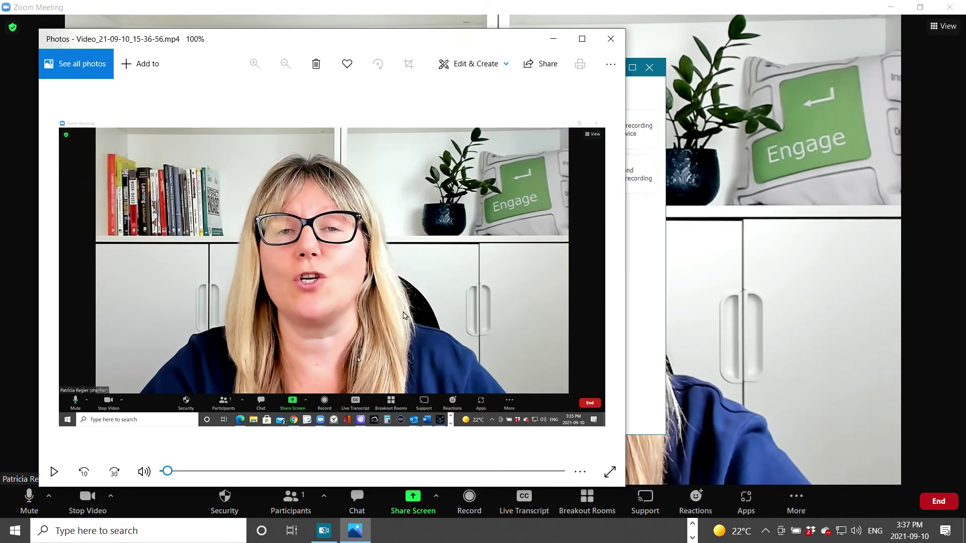
click(611, 38)
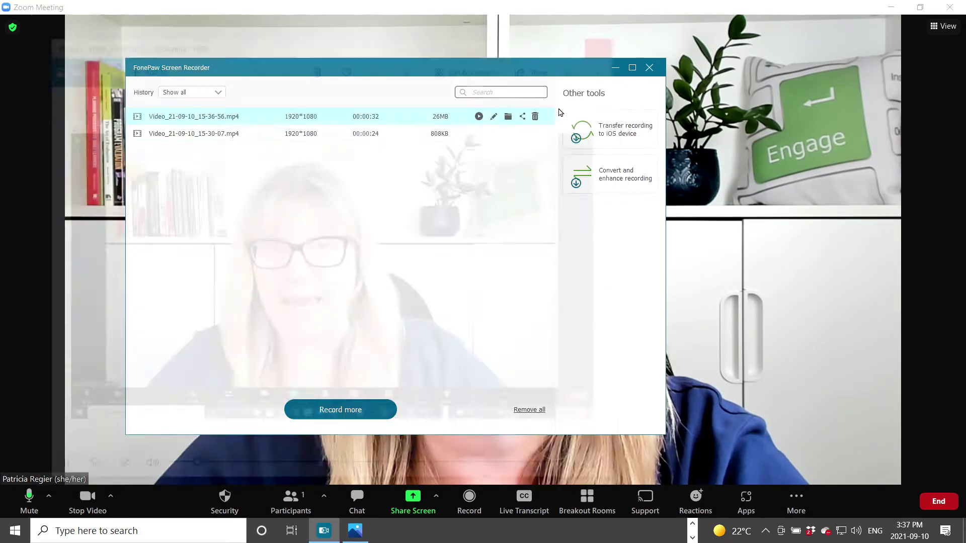
click(479, 116)
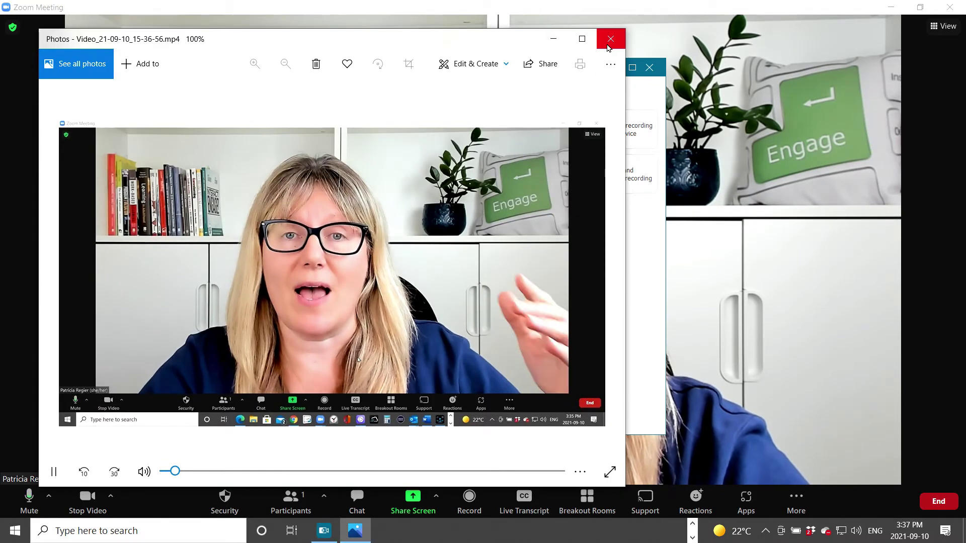
click(609, 47)
click(360, 412)
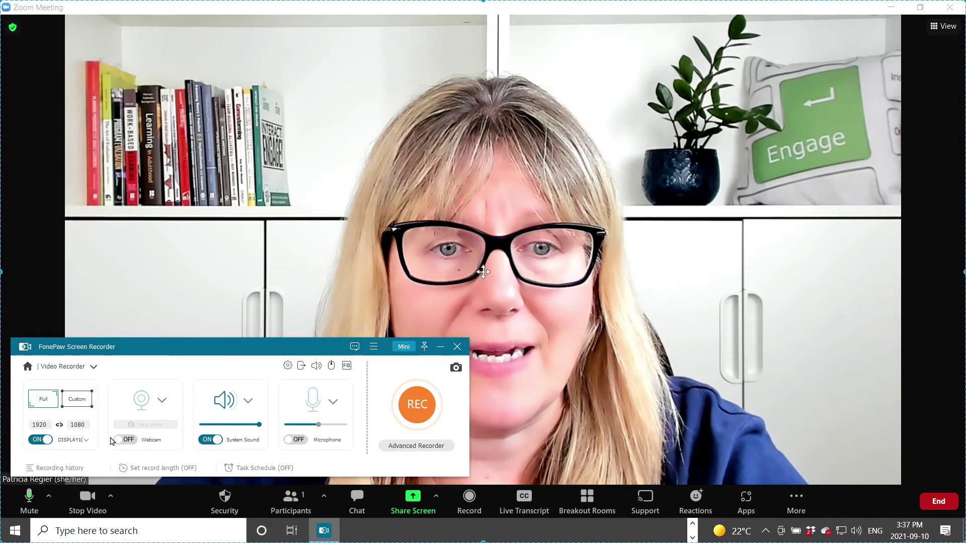
Check the sound devices through the System Sound option Change sound source
click(248, 404)
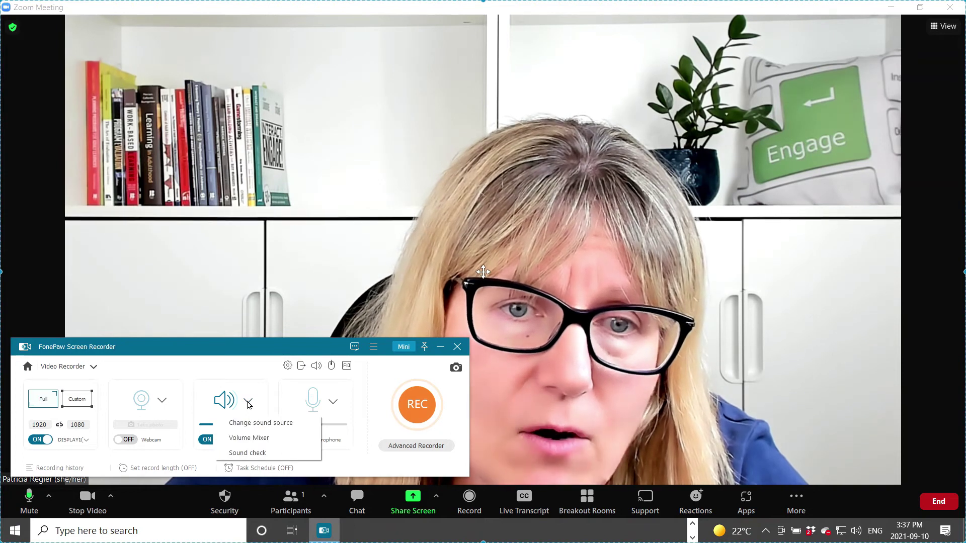
click(259, 424)
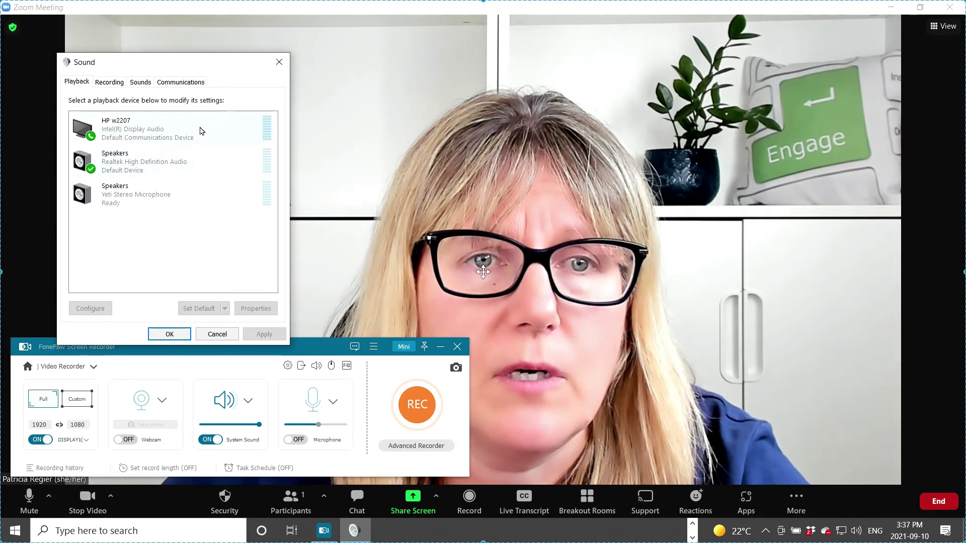
click(280, 61)
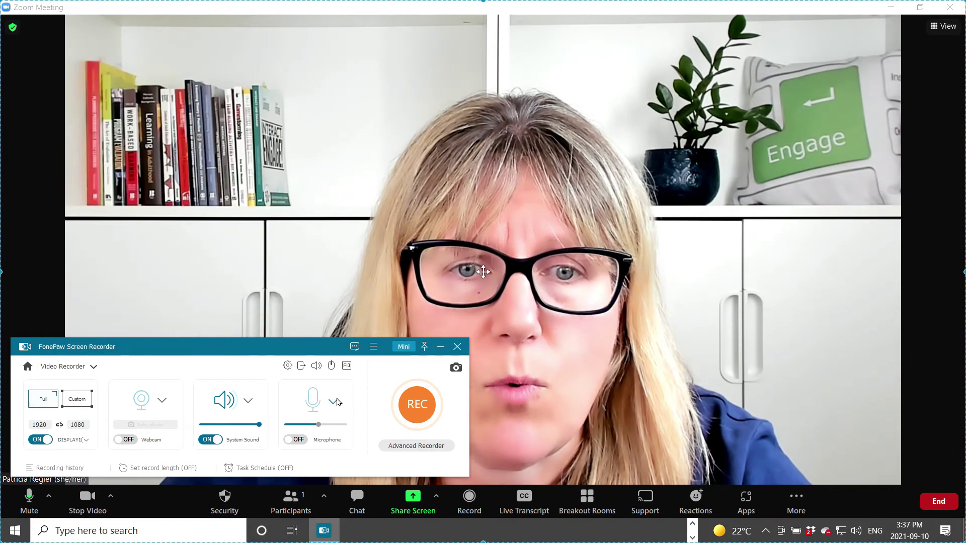
Make Yeti Stereo Microphone the recording device and switch the microphone on
click(334, 401)
click(334, 401)
click(335, 401)
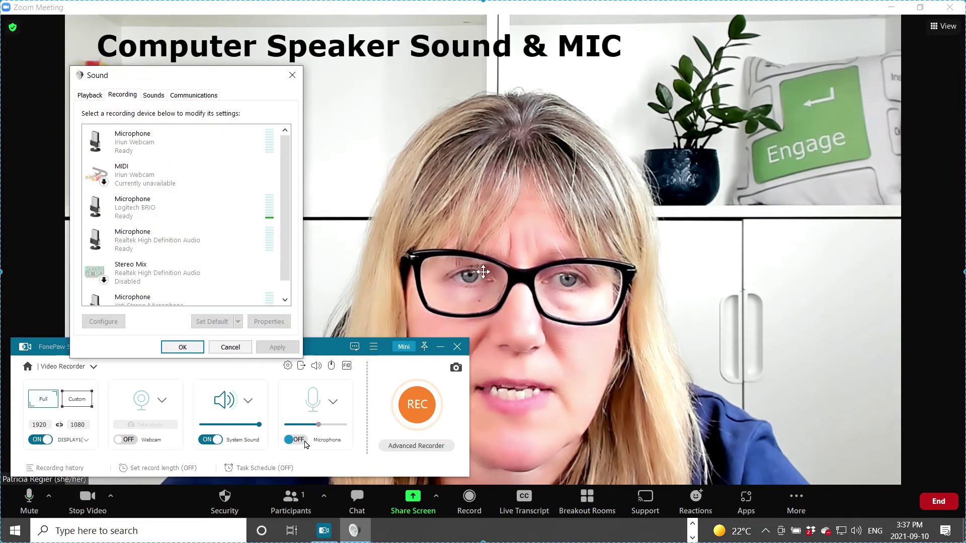
scroll(189, 182, down, 2)
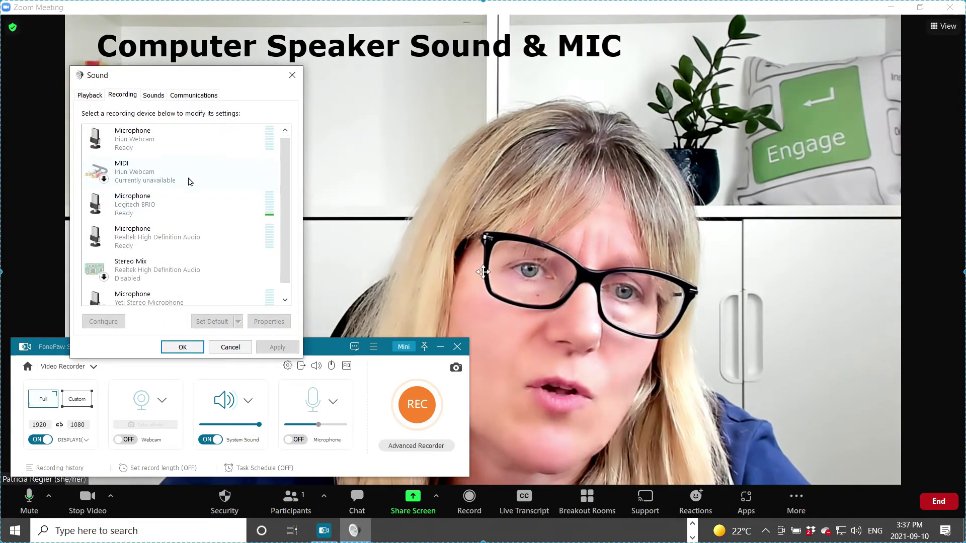
click(149, 291)
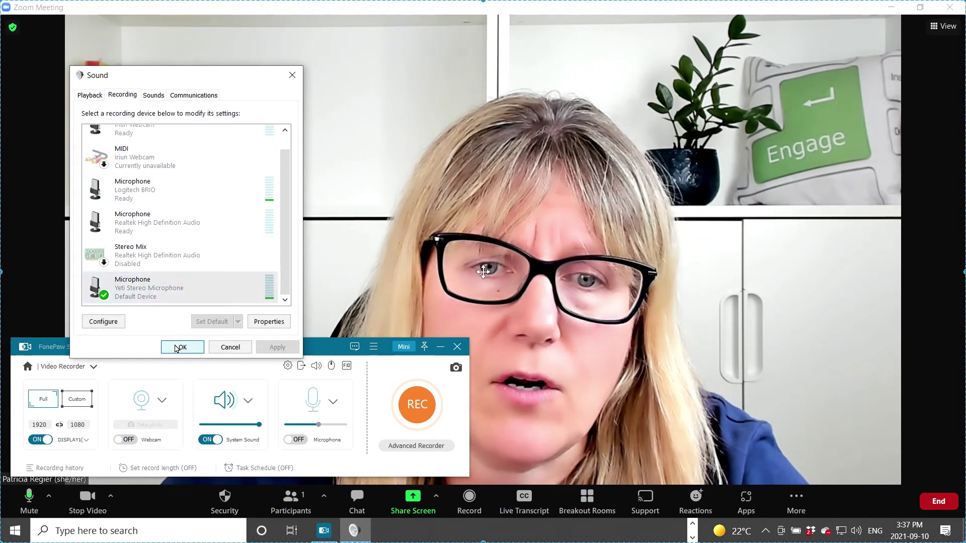
click(176, 347)
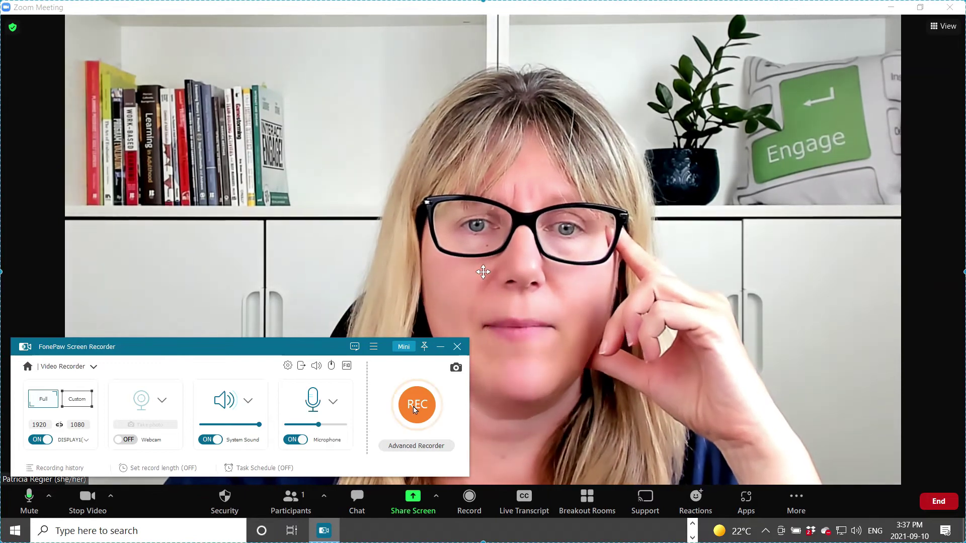
Record an 11-second clip of the Zoom meeting and pause its preview playback
click(417, 408)
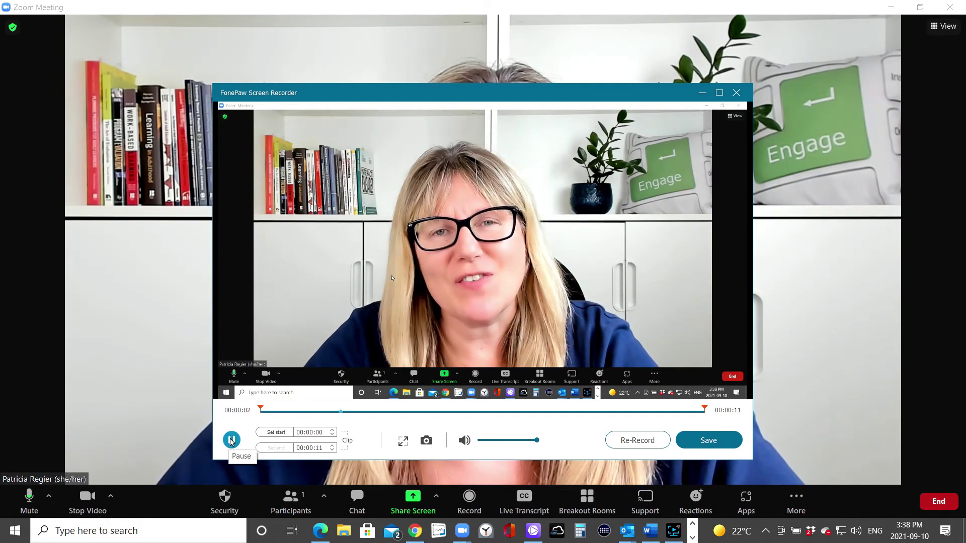
click(231, 441)
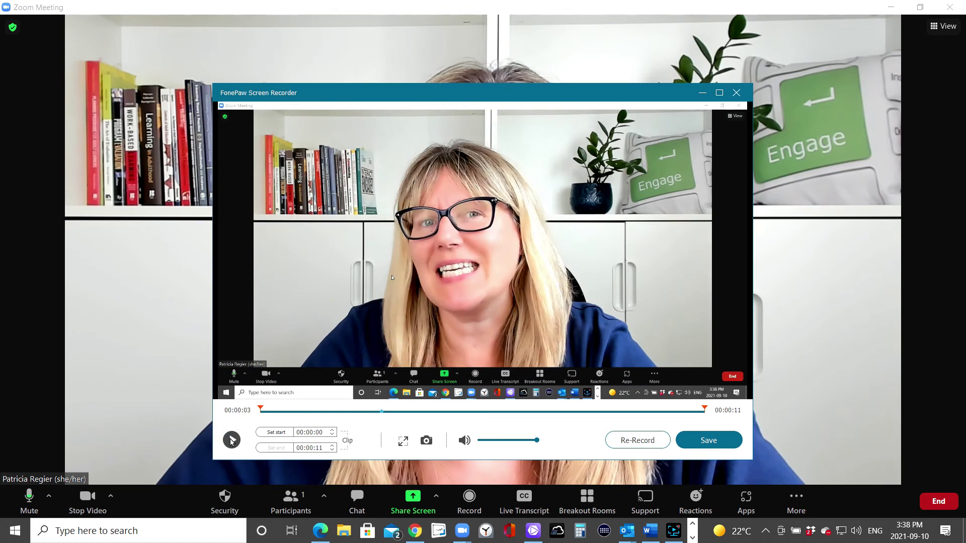
Save the 11-second clip as Video_21-09-10_15-38-23.mp4 and return to the recorder panel
click(709, 441)
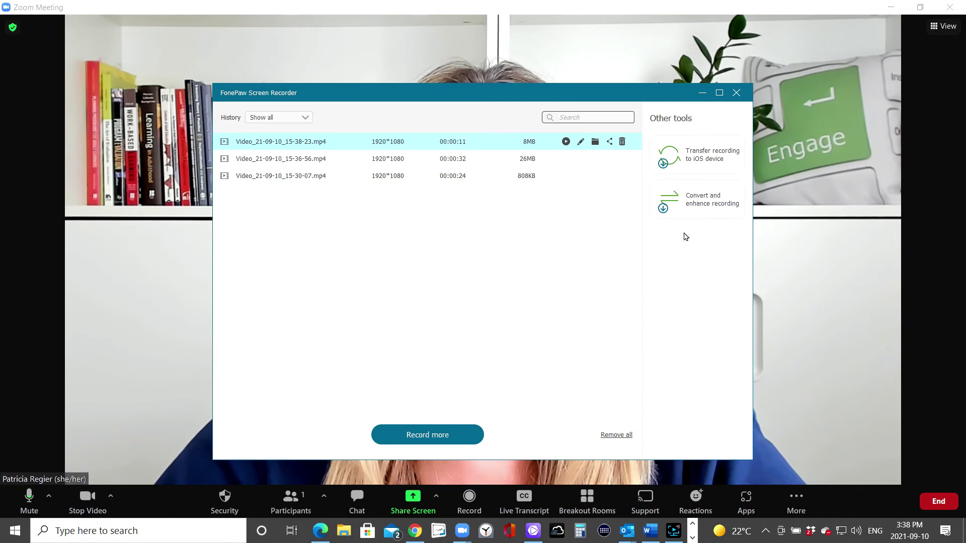
click(738, 93)
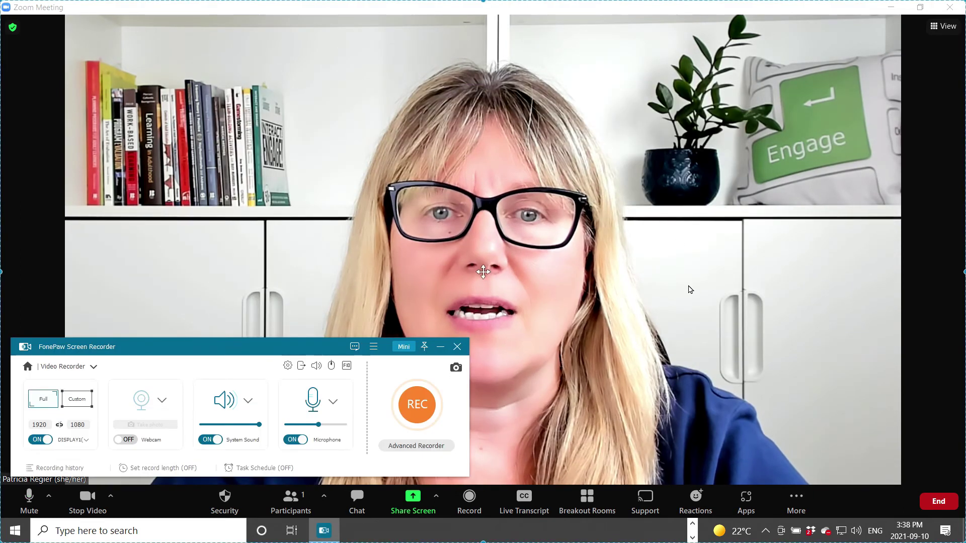
mouse_move(239, 352)
mouse_down()
mouse_move(219, 339)
mouse_move(232, 346)
mouse_up()
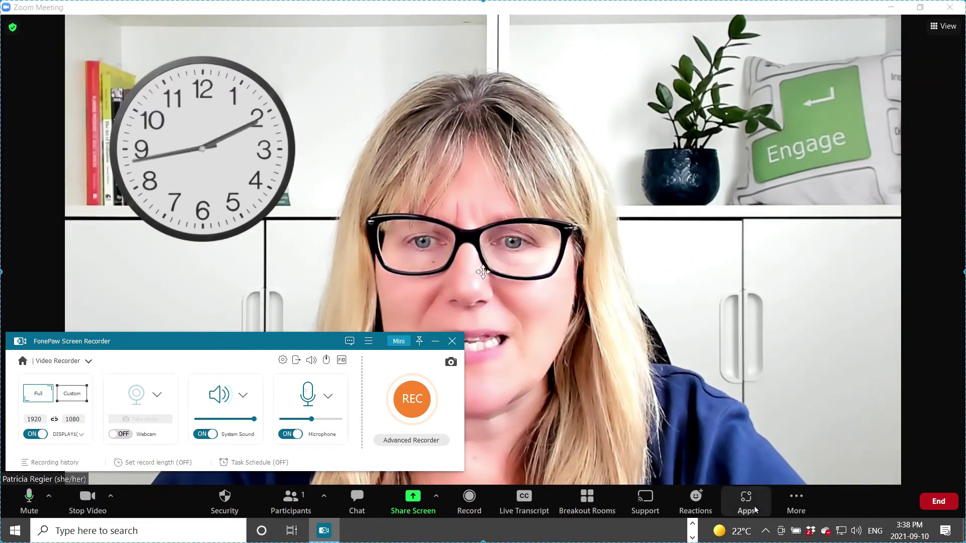
click(692, 524)
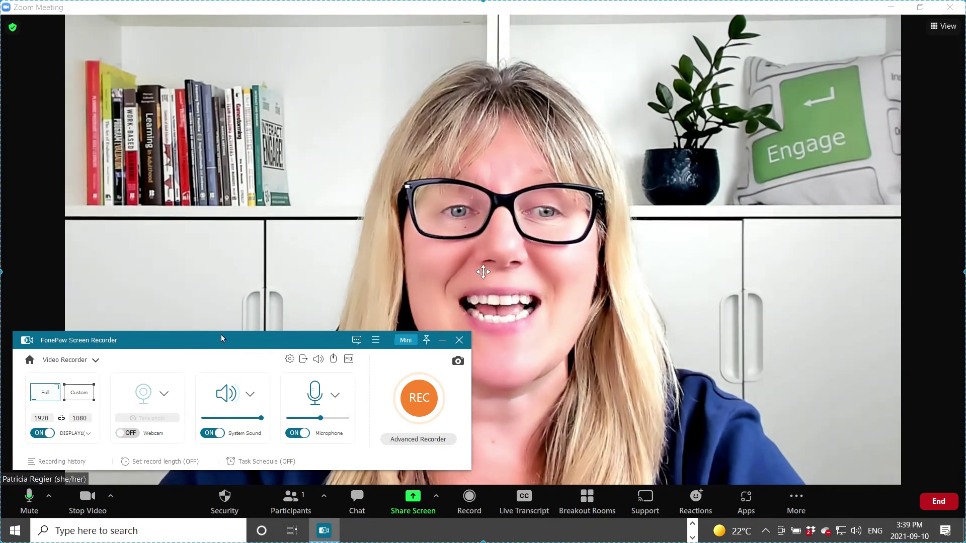
drag(221, 335, 218, 11)
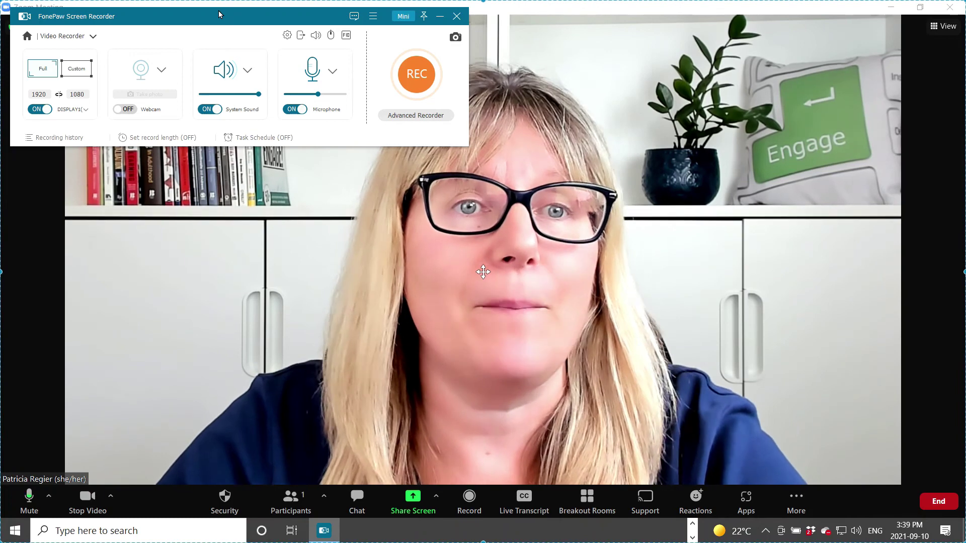
drag(218, 11, 219, 347)
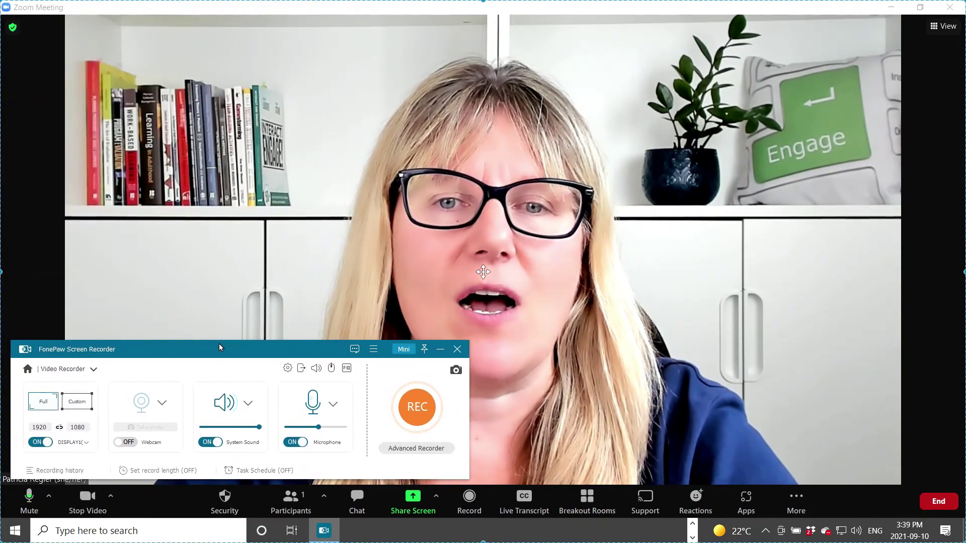